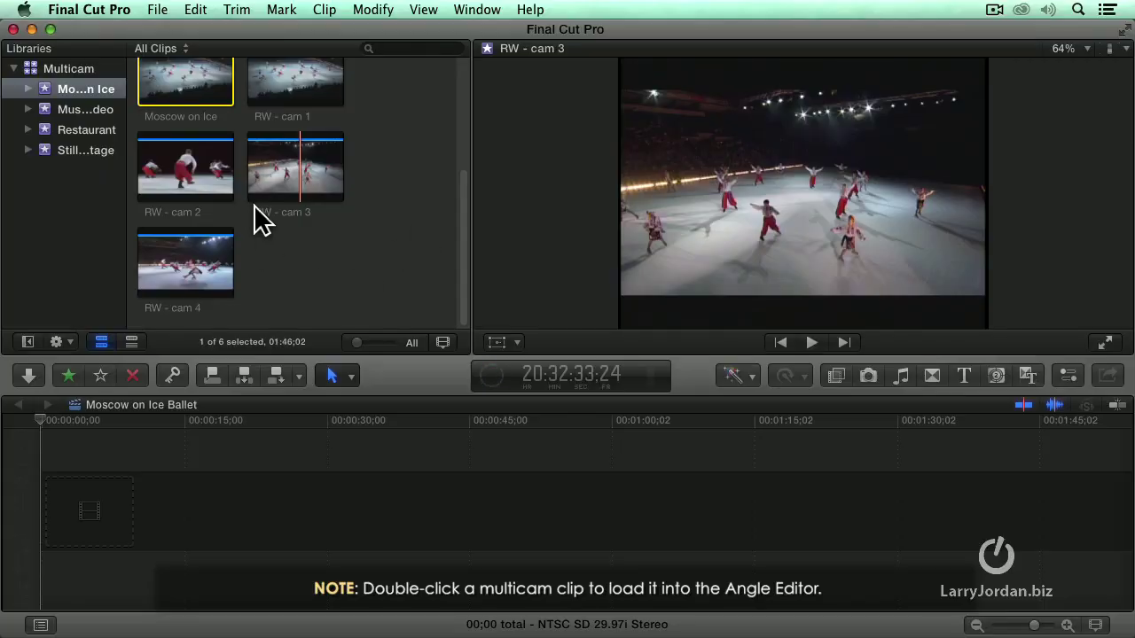
- Scroll up in the browser to bring the Moscow on Ice multicam clip into view
{"action": "scroll", "coordinate": [262, 224], "scroll_direction": "up", "scroll_amount": 2}
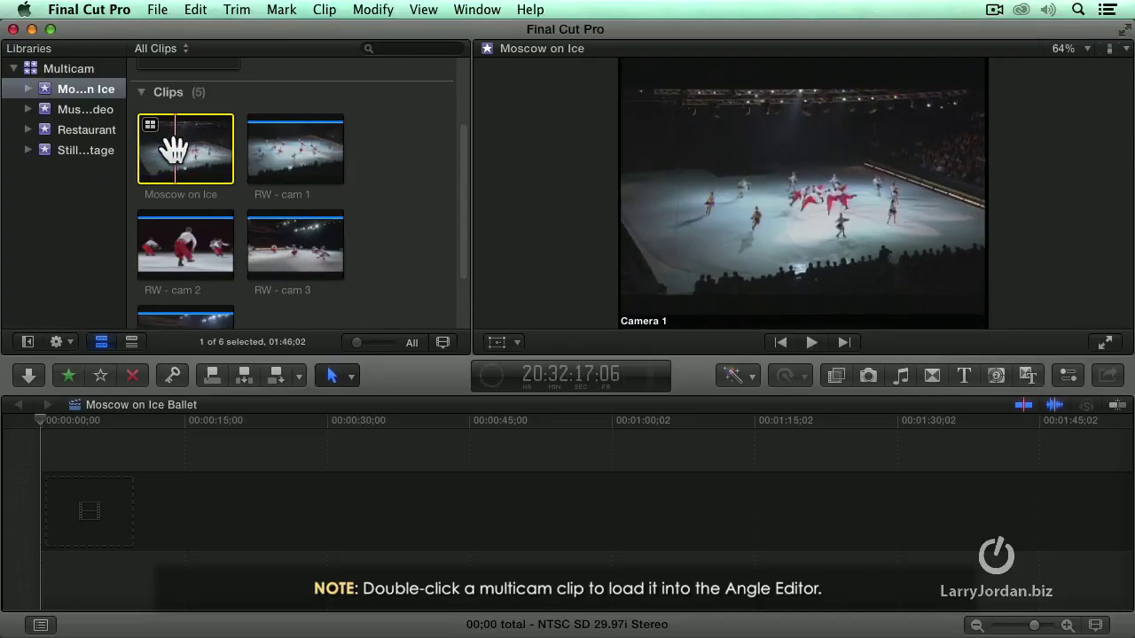
{"action": "double_click", "coordinate": [175, 151]}
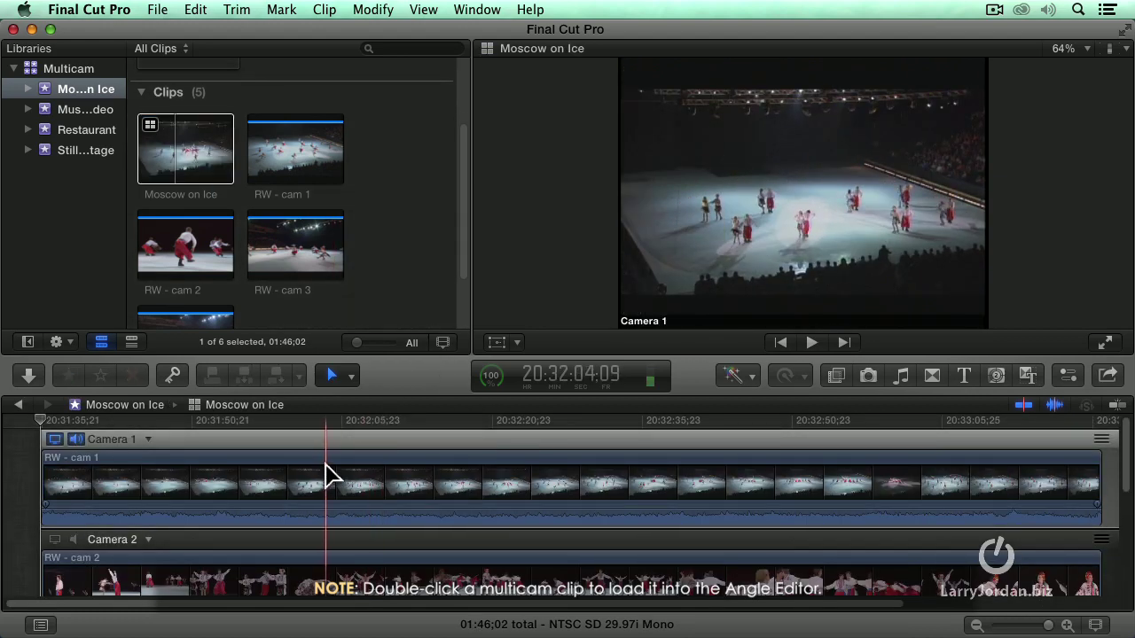
{"action": "left_click", "coordinate": [252, 483]}
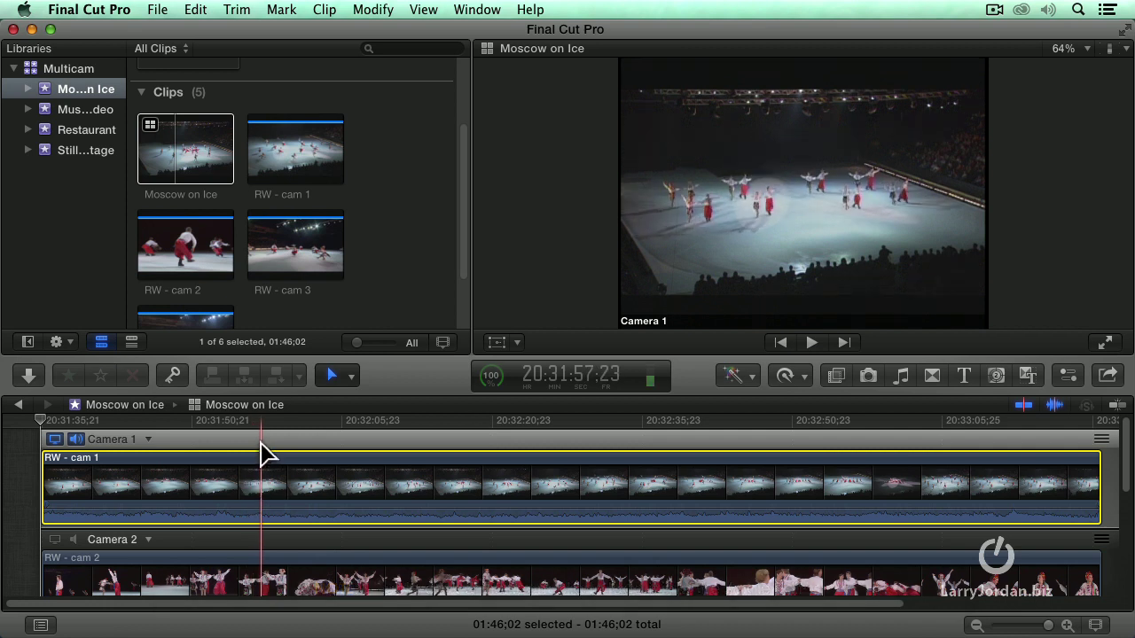
{"action": "left_click", "coordinate": [263, 446]}
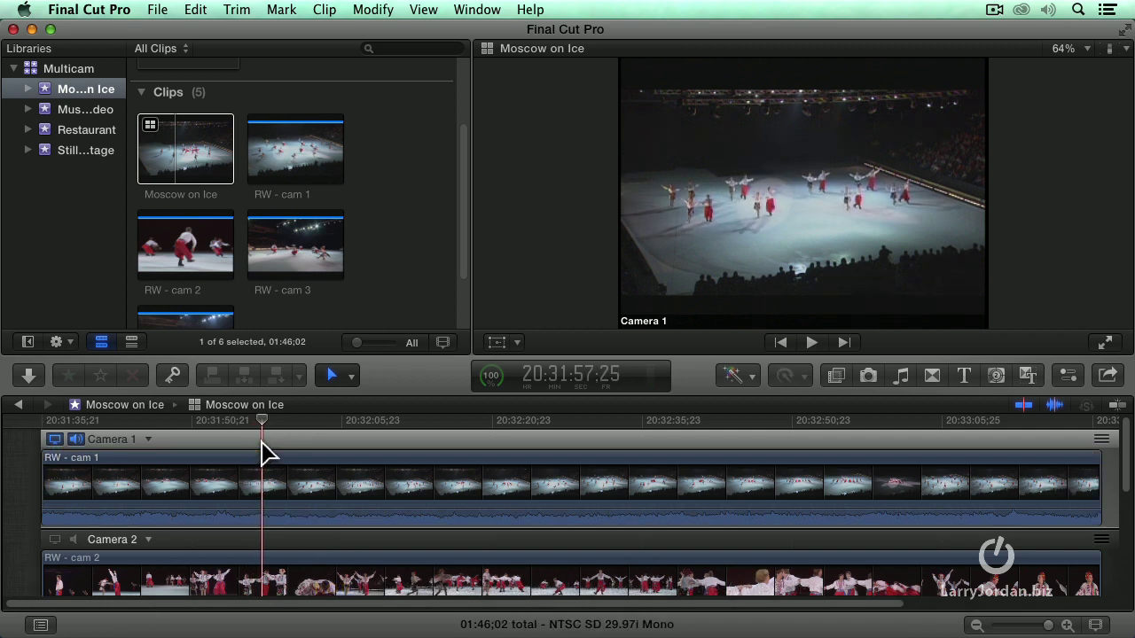
{"action": "scroll", "coordinate": [278, 538], "scroll_direction": "down", "scroll_amount": 2}
{"action": "left_click", "coordinate": [277, 543]}
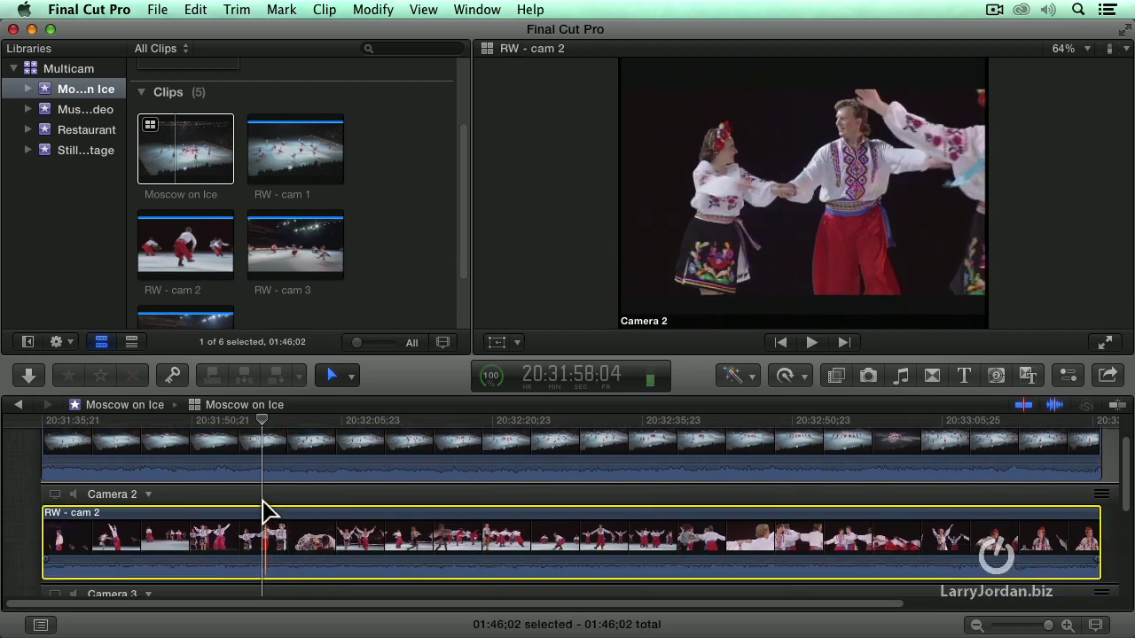
{"action": "scroll", "coordinate": [169, 509], "scroll_direction": "down", "scroll_amount": 3}
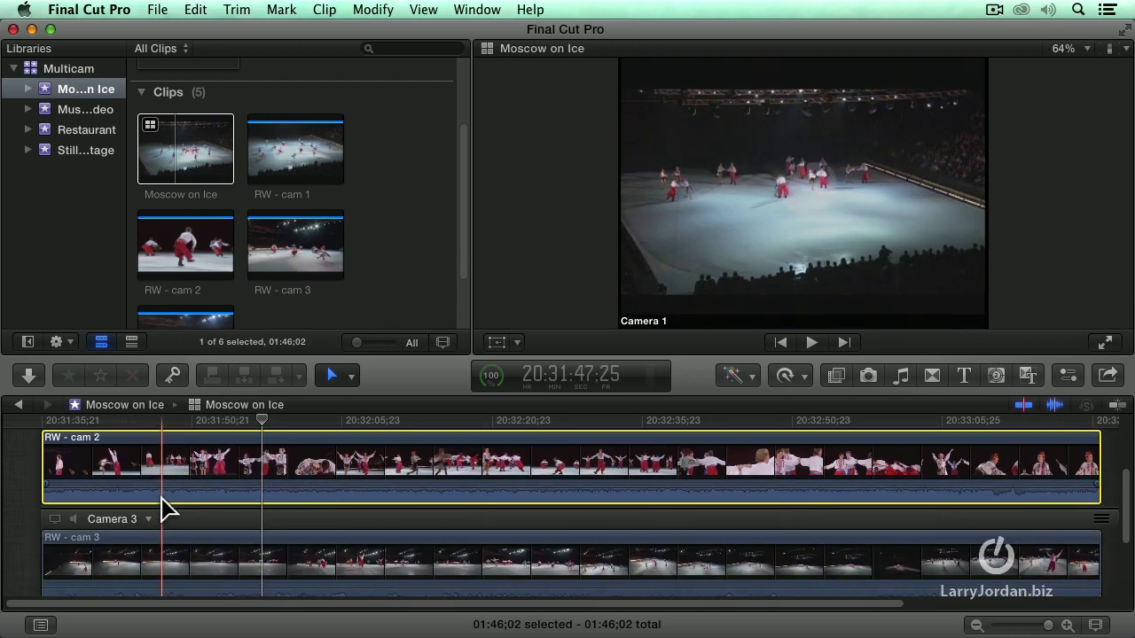
{"action": "left_click", "coordinate": [246, 567]}
{"action": "left_click", "coordinate": [229, 499]}
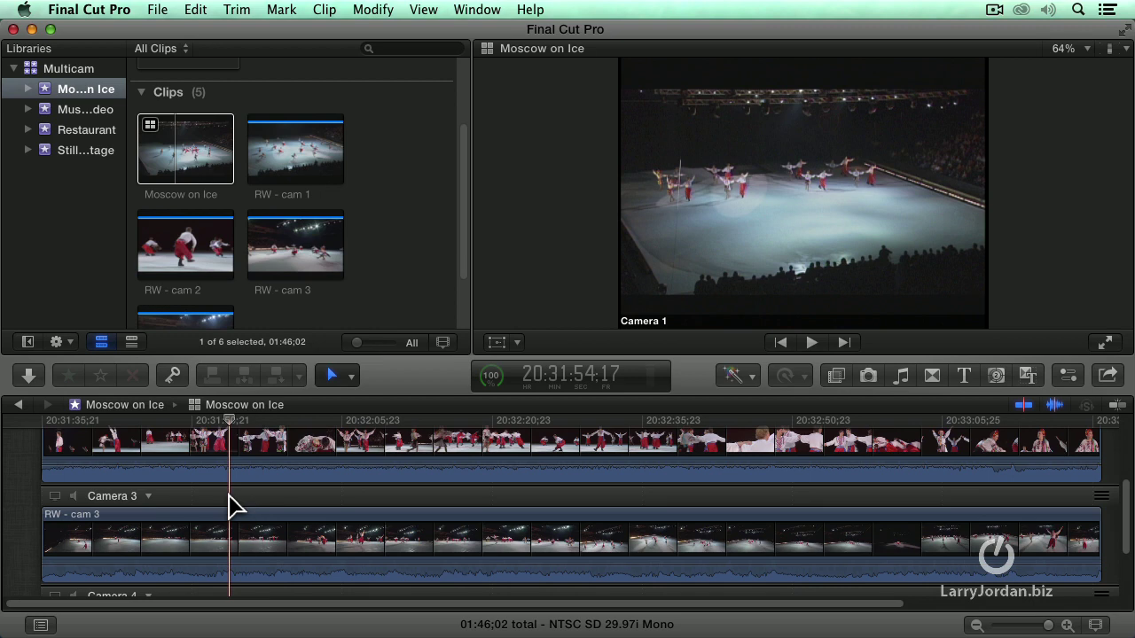
{"action": "scroll", "coordinate": [233, 508], "scroll_direction": "up", "scroll_amount": 4}
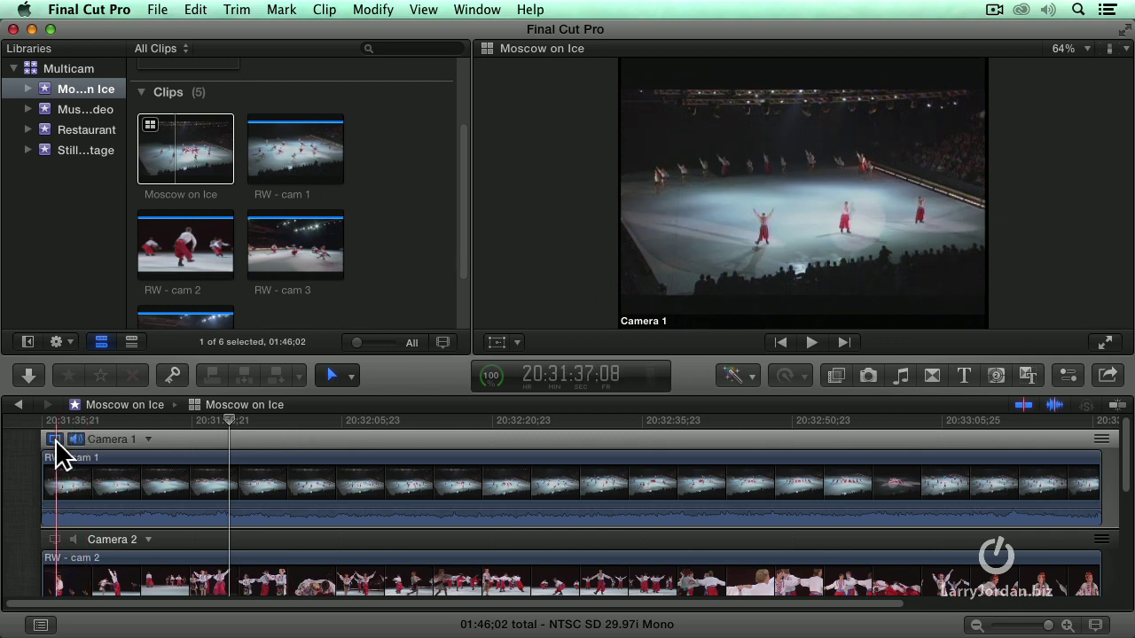
{"action": "scroll", "coordinate": [56, 450], "scroll_direction": "down", "scroll_amount": 2}
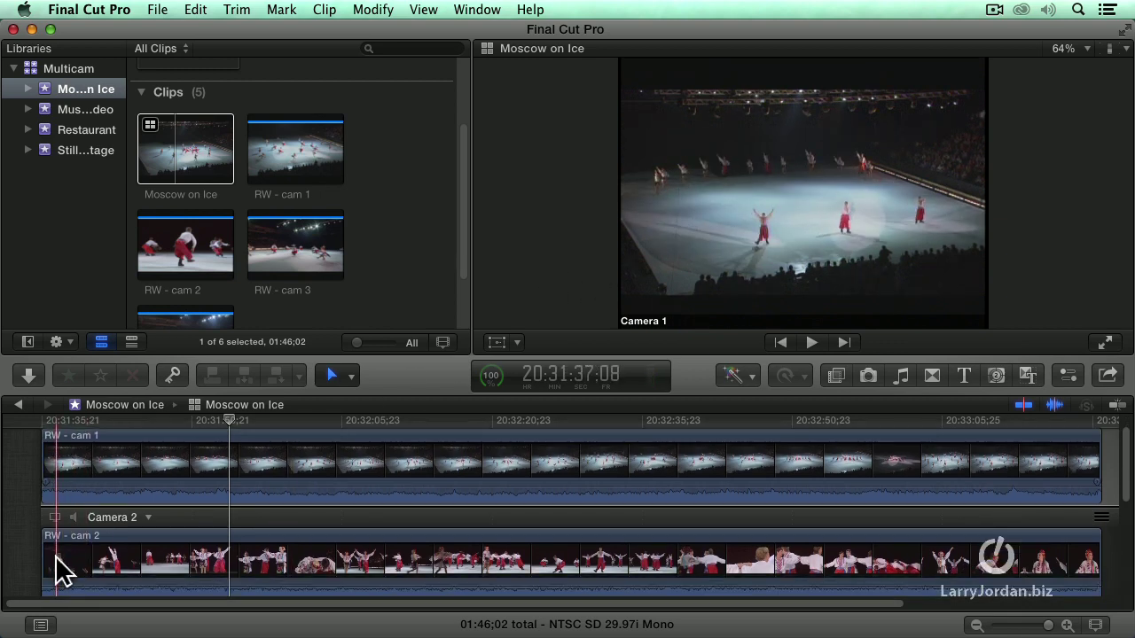
{"action": "left_click", "coordinate": [53, 518]}
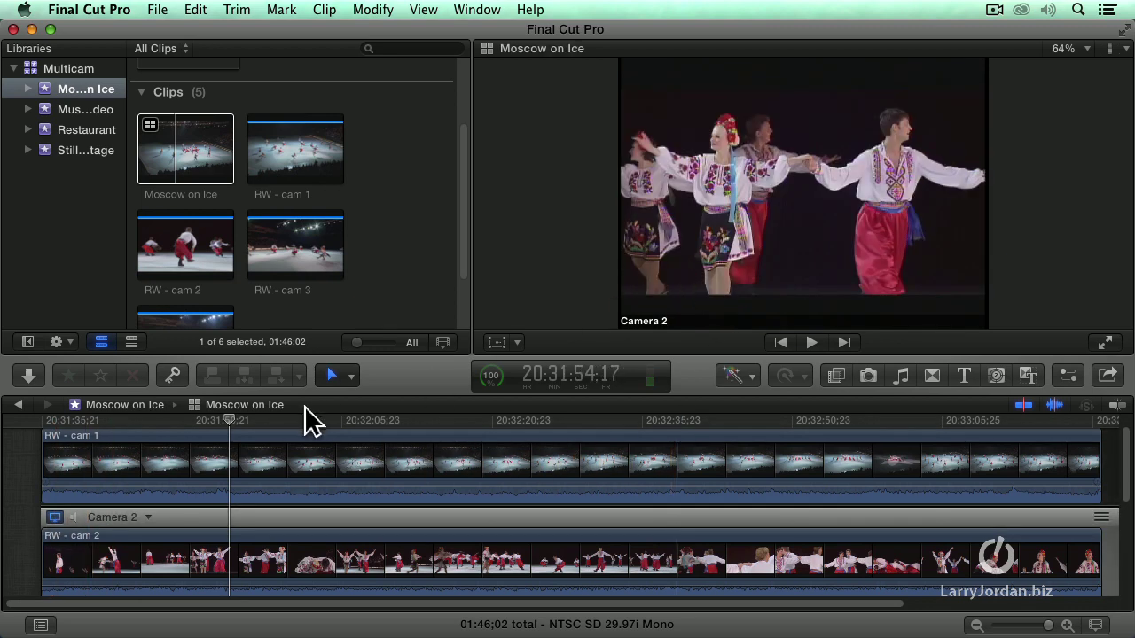
{"action": "left_click_drag", "start_coordinate": [228, 418], "coordinate": [426, 418]}
{"action": "scroll", "coordinate": [129, 521], "scroll_direction": "down", "scroll_amount": 3}
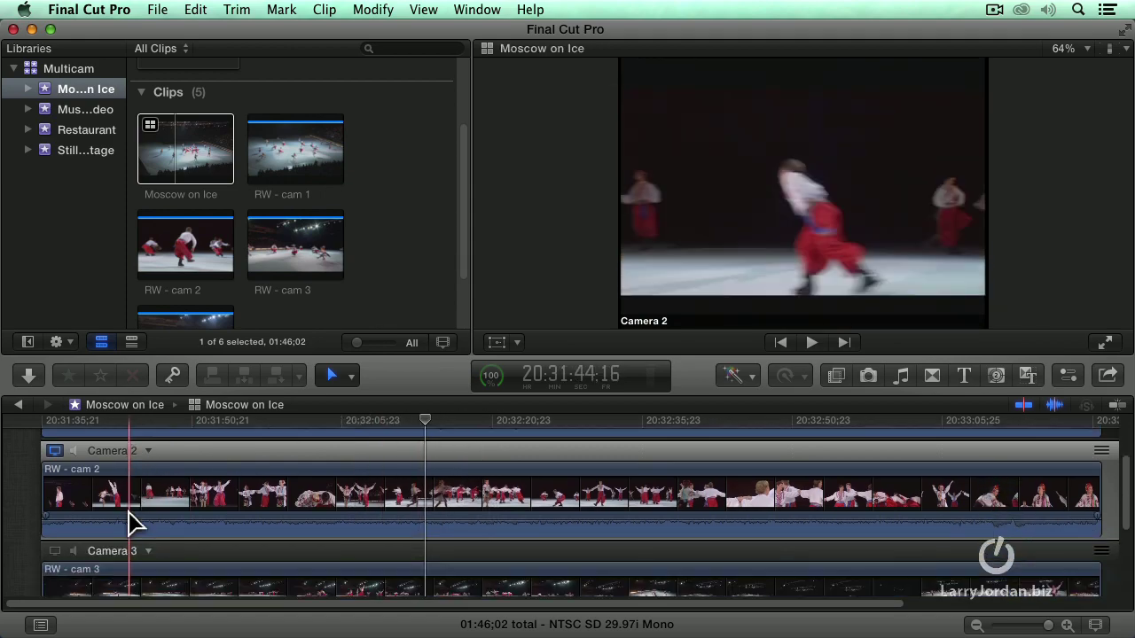
{"action": "left_click", "coordinate": [54, 551]}
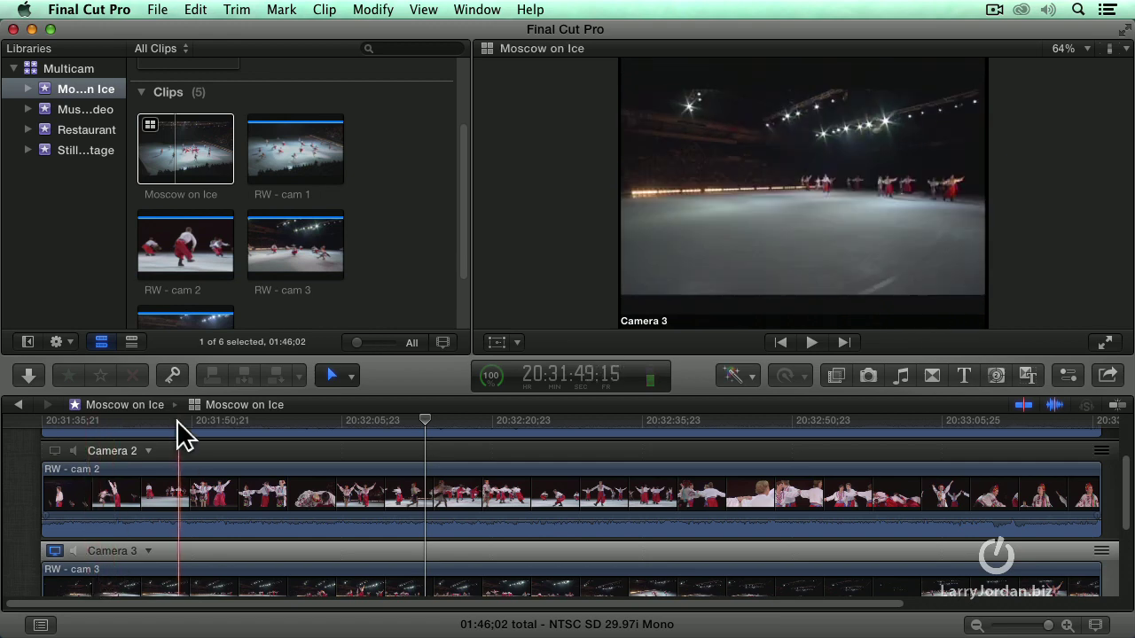
{"action": "left_click", "coordinate": [139, 421]}
{"action": "left_click_drag", "start_coordinate": [121, 420], "coordinate": [324, 420]}
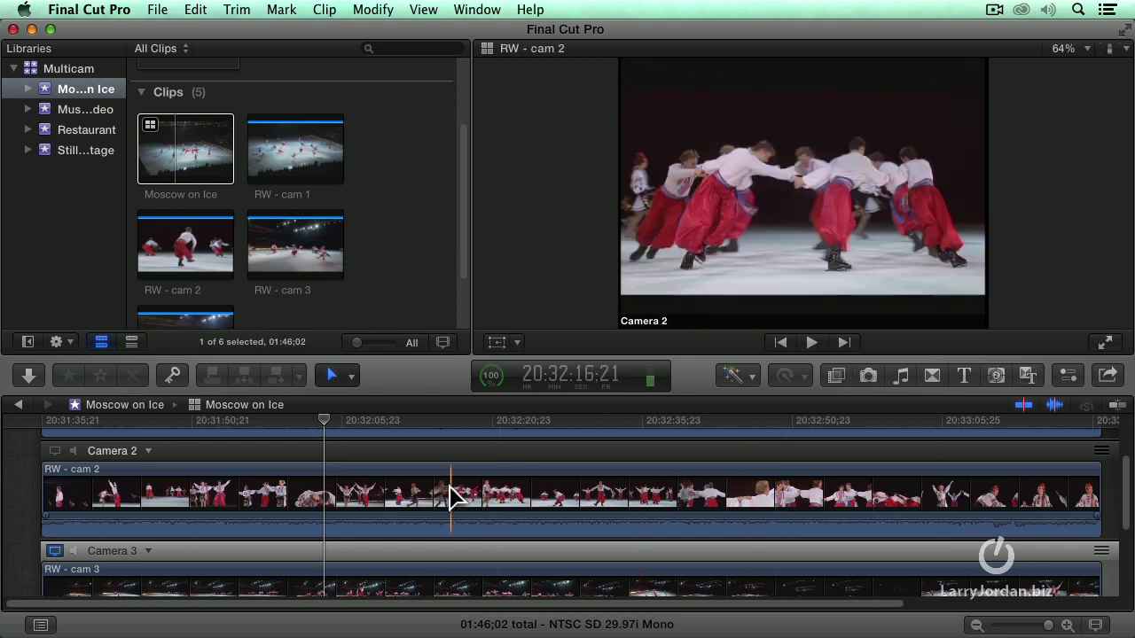
{"action": "scroll", "coordinate": [453, 496], "scroll_direction": "up", "scroll_amount": 3}
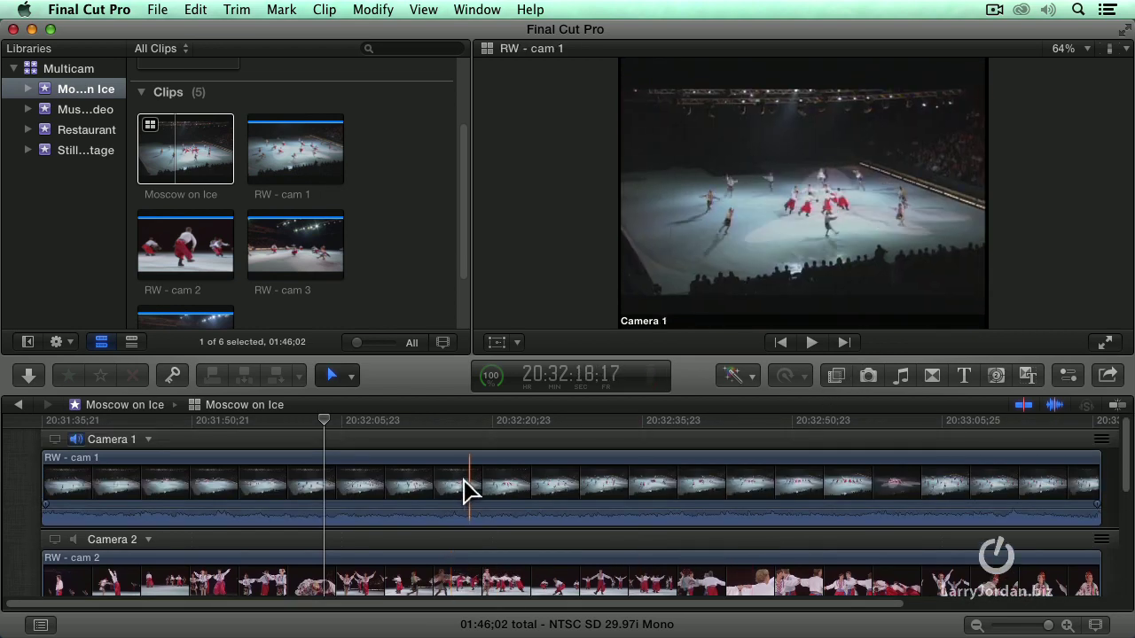
{"action": "left_click", "coordinate": [54, 440]}
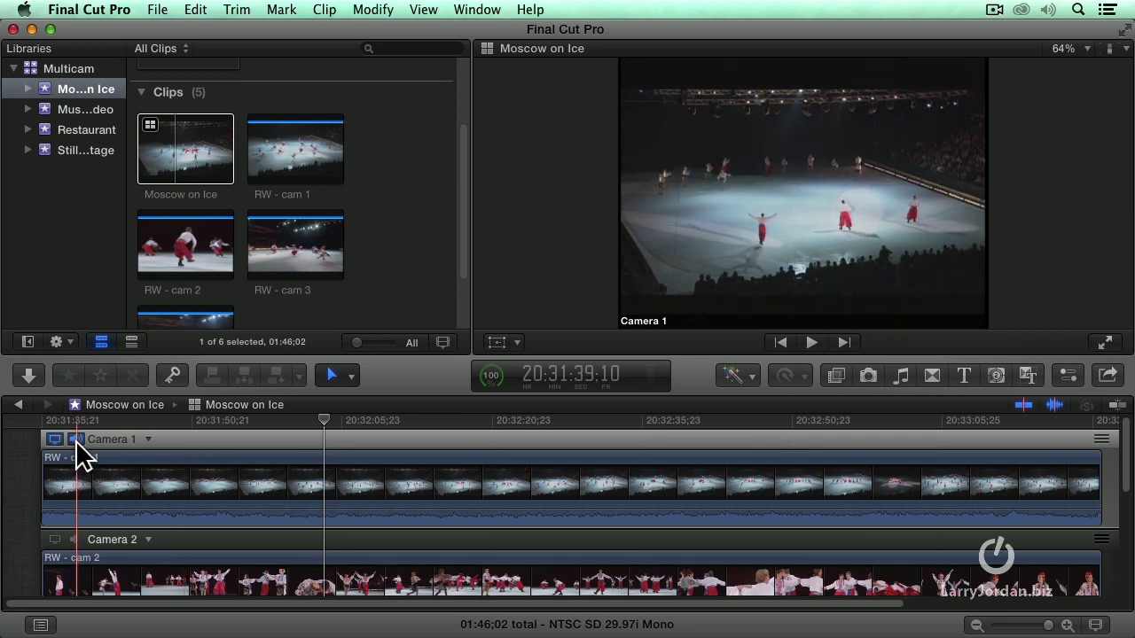
{"action": "left_click", "coordinate": [76, 540]}
{"action": "left_click", "coordinate": [76, 539]}
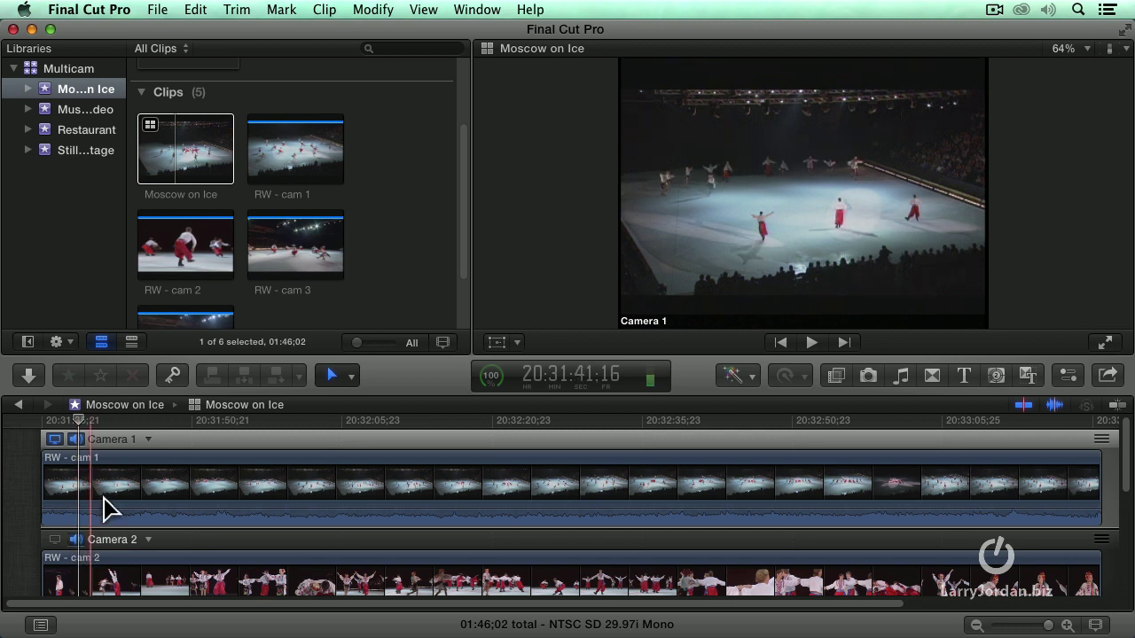
{"action": "left_click", "coordinate": [296, 420]}
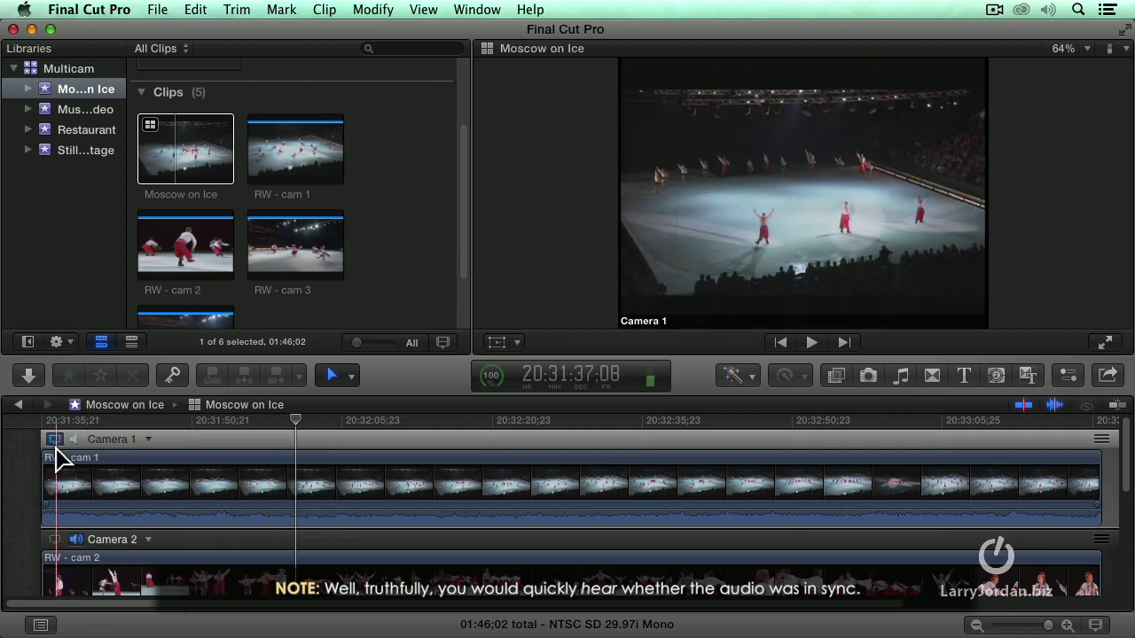
{"action": "scroll", "coordinate": [169, 490], "scroll_direction": "down", "scroll_amount": 2}
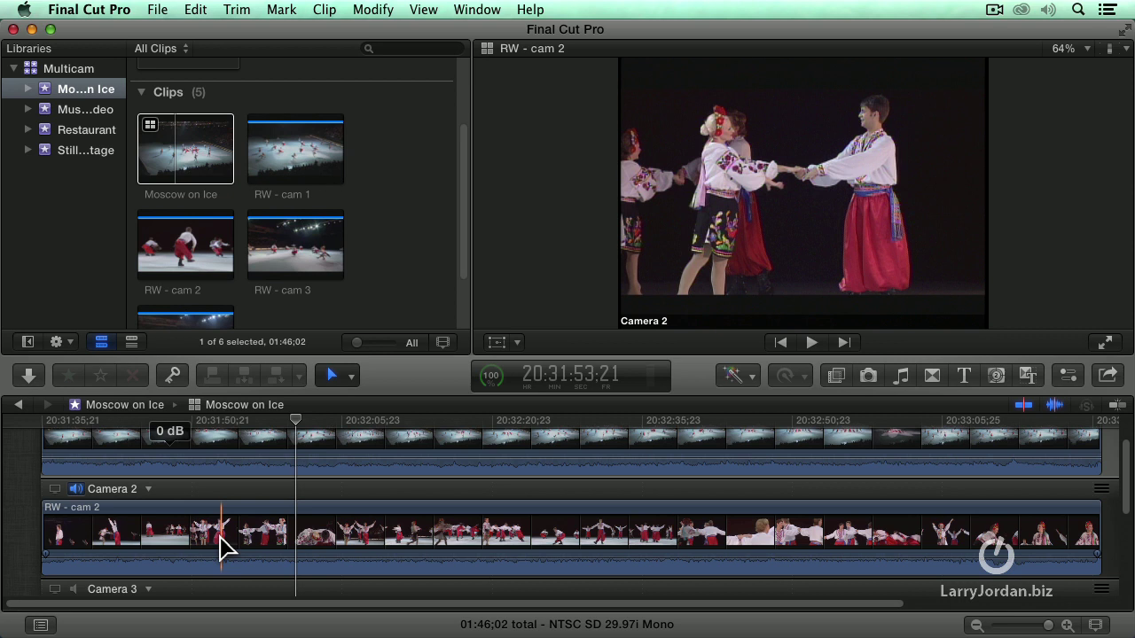
{"action": "scroll", "coordinate": [221, 543], "scroll_direction": "up", "scroll_amount": 3}
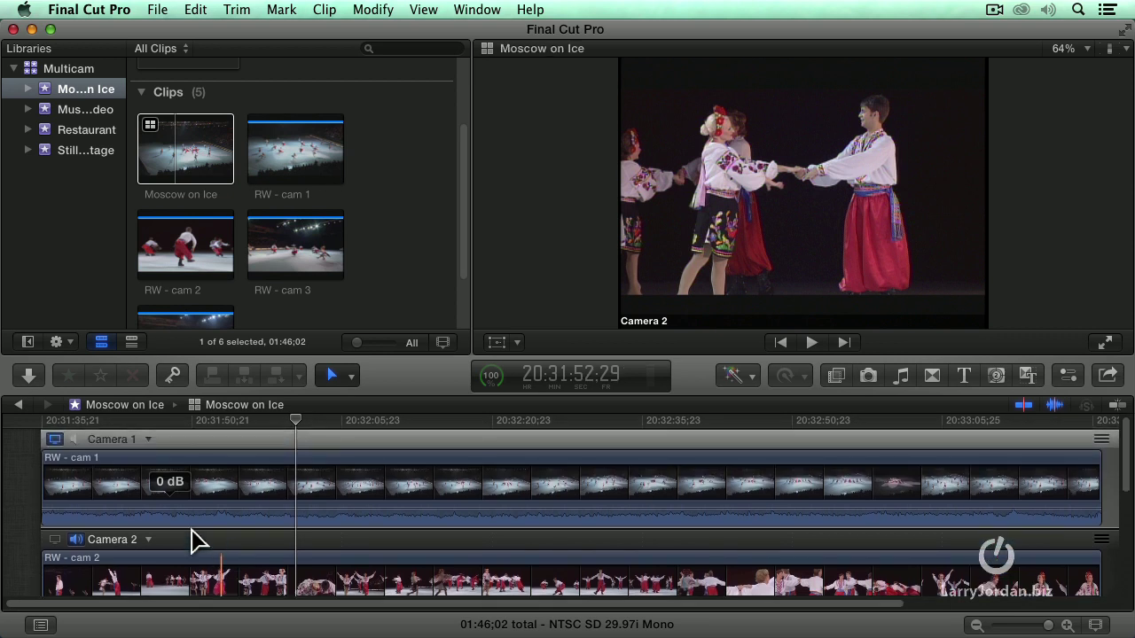
{"action": "left_click", "coordinate": [76, 439]}
{"action": "left_click", "coordinate": [73, 539]}
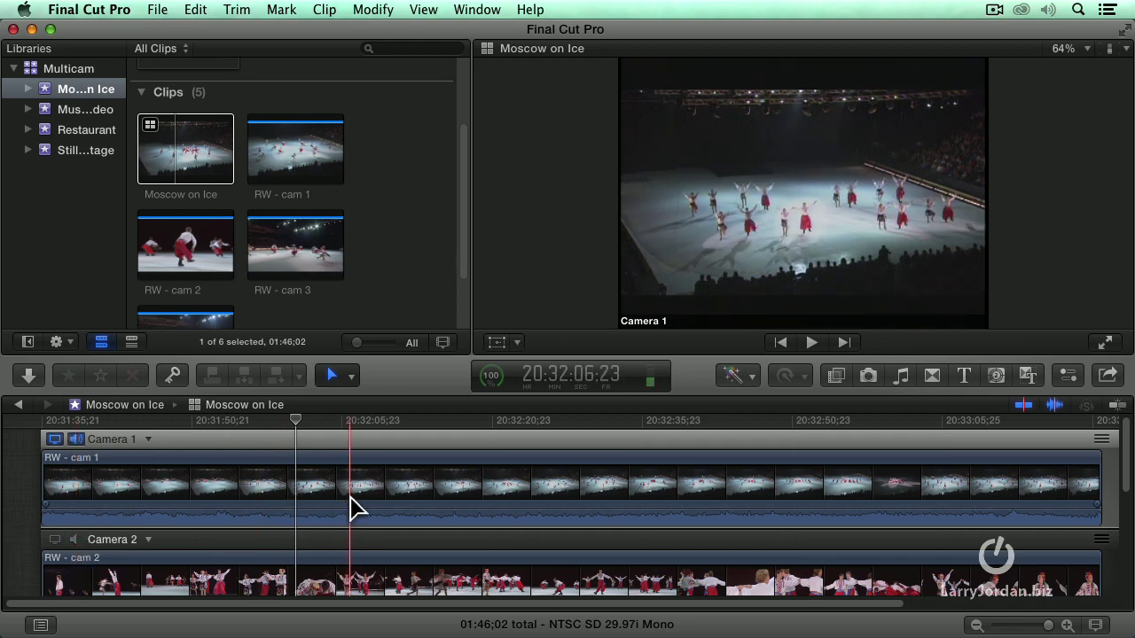
{"action": "scroll", "coordinate": [352, 507], "scroll_direction": "down", "scroll_amount": 3}
{"action": "scroll", "coordinate": [352, 507], "scroll_direction": "down", "scroll_amount": 5}
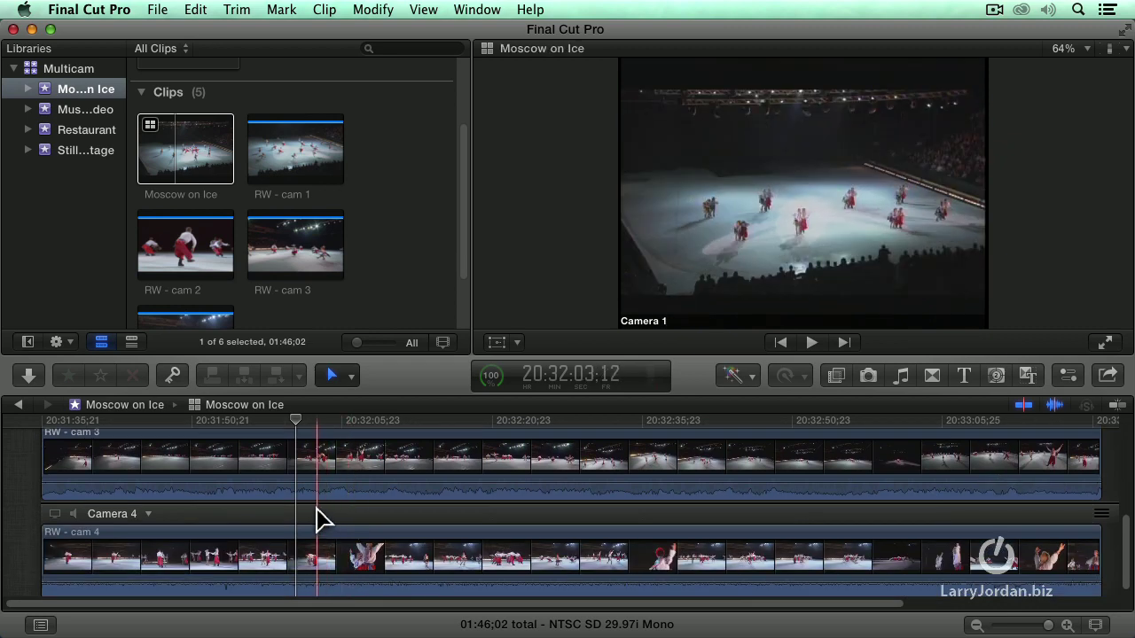
- Delete the Camera 4 angle so only Camera 1 through Camera 3 remain
{"action": "right_click", "coordinate": [149, 518]}
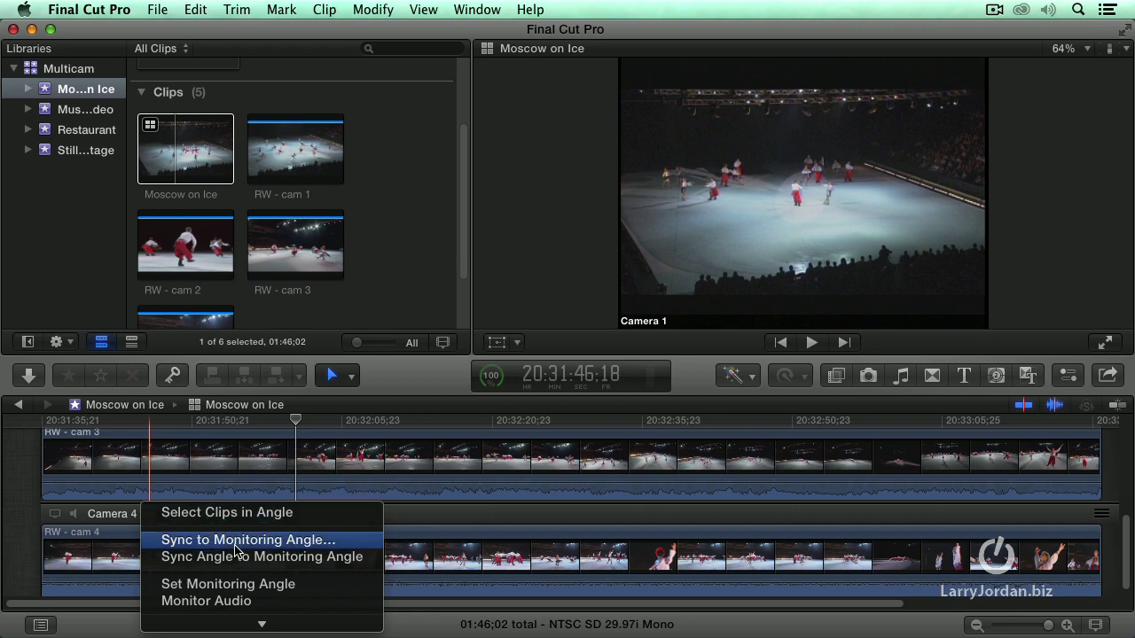
{"action": "mouse_move", "coordinate": [261, 625]}
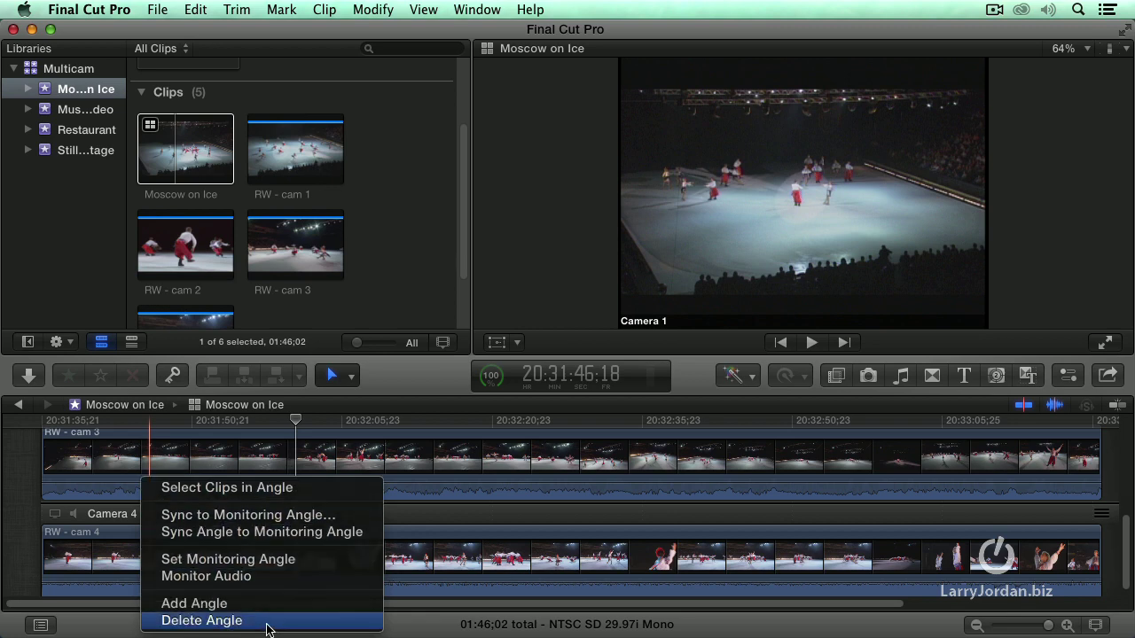
{"action": "left_click", "coordinate": [267, 626]}
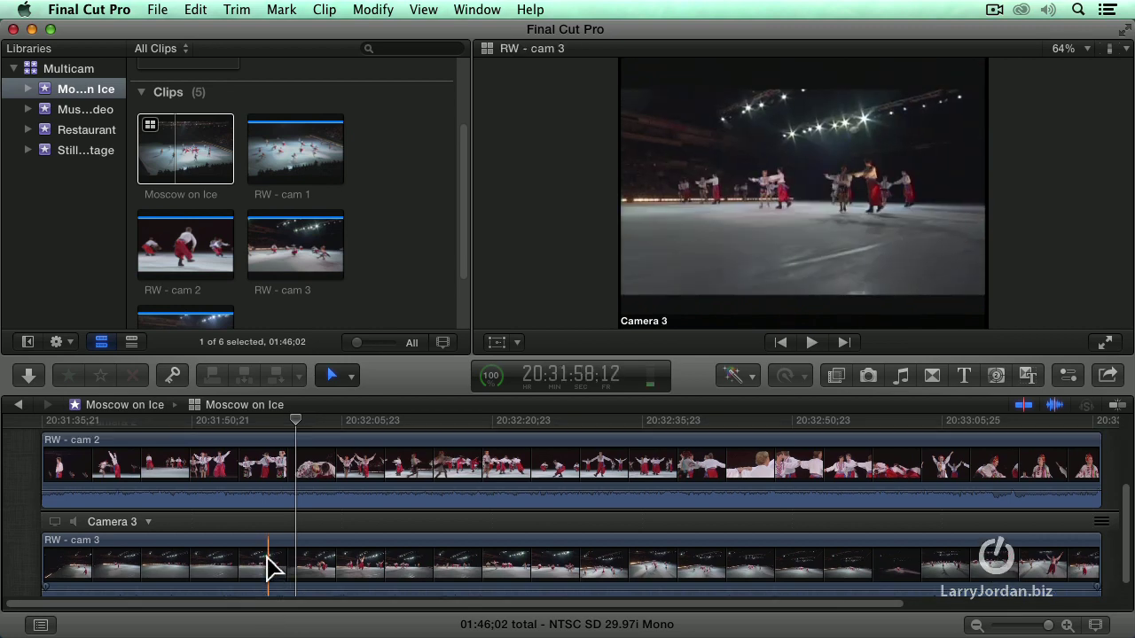
{"action": "scroll", "coordinate": [270, 568], "scroll_direction": "up", "scroll_amount": 4}
{"action": "scroll", "coordinate": [270, 566], "scroll_direction": "down", "scroll_amount": 5}
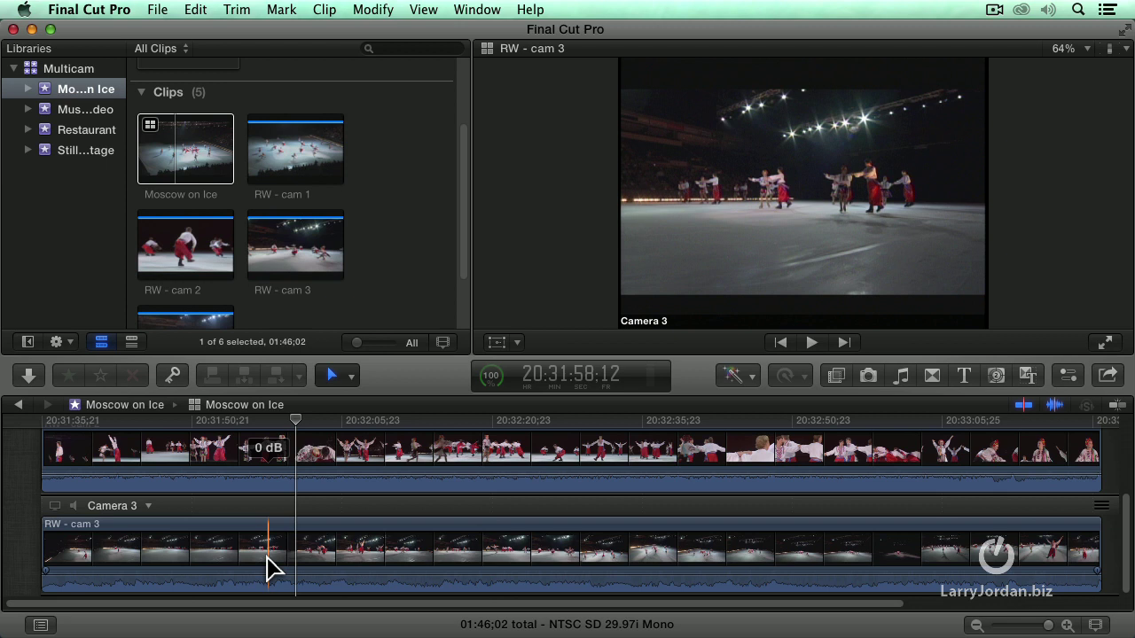
- Add a new empty angle after Camera 3 and rename it 'Camera 4'
{"action": "right_click", "coordinate": [147, 506]}
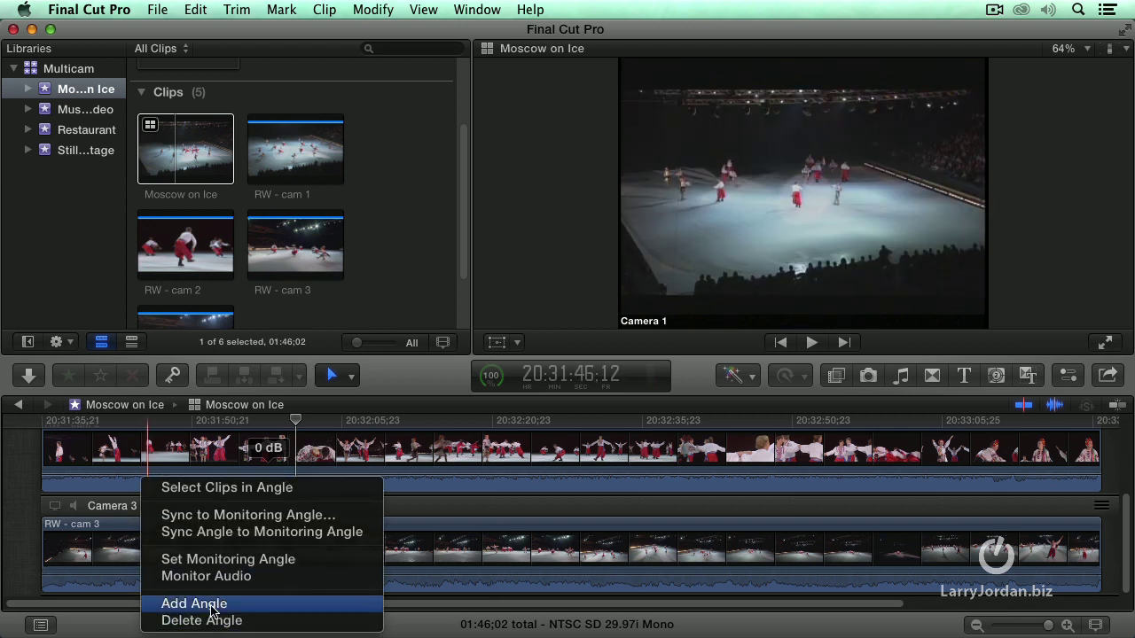
{"action": "left_click", "coordinate": [210, 611]}
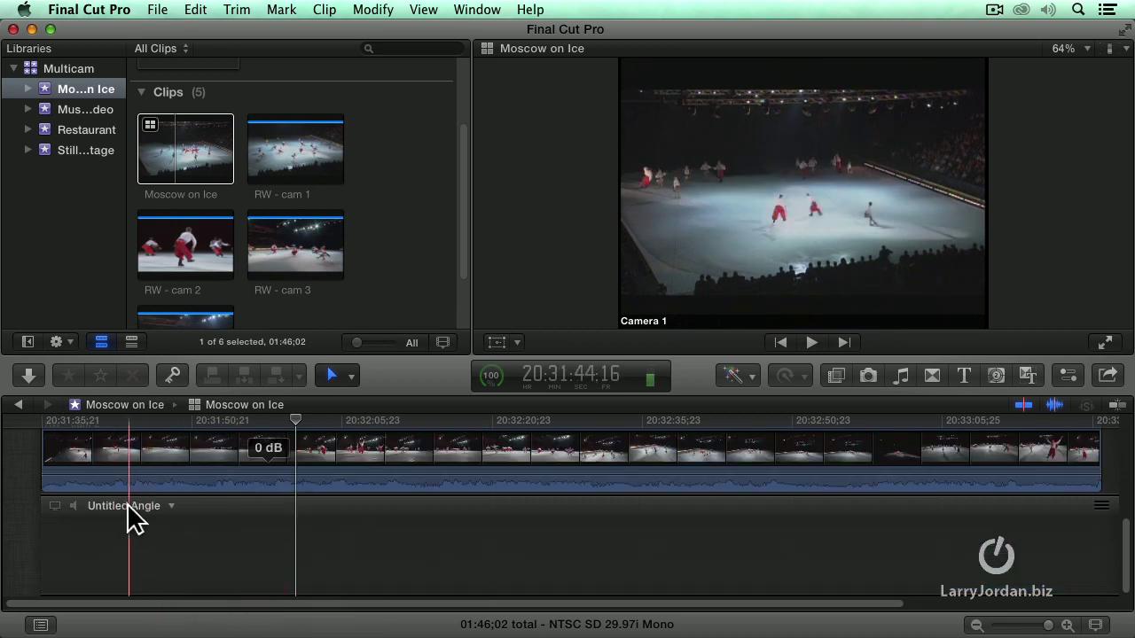
{"action": "double_click", "coordinate": [127, 506]}
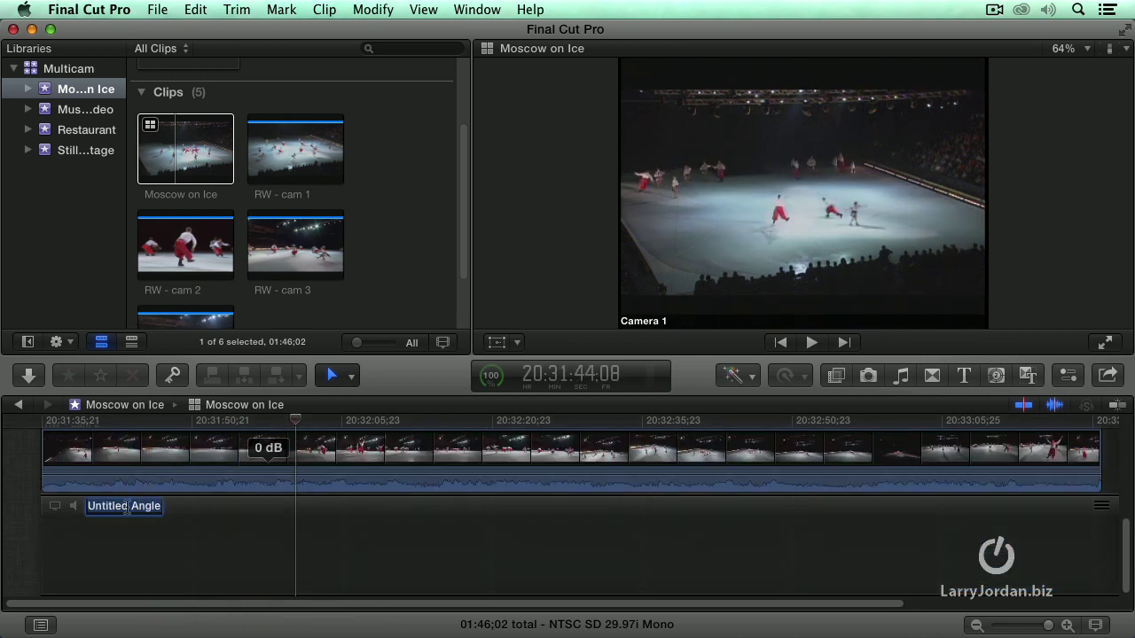
{"action": "type", "text": "Camera 4"}
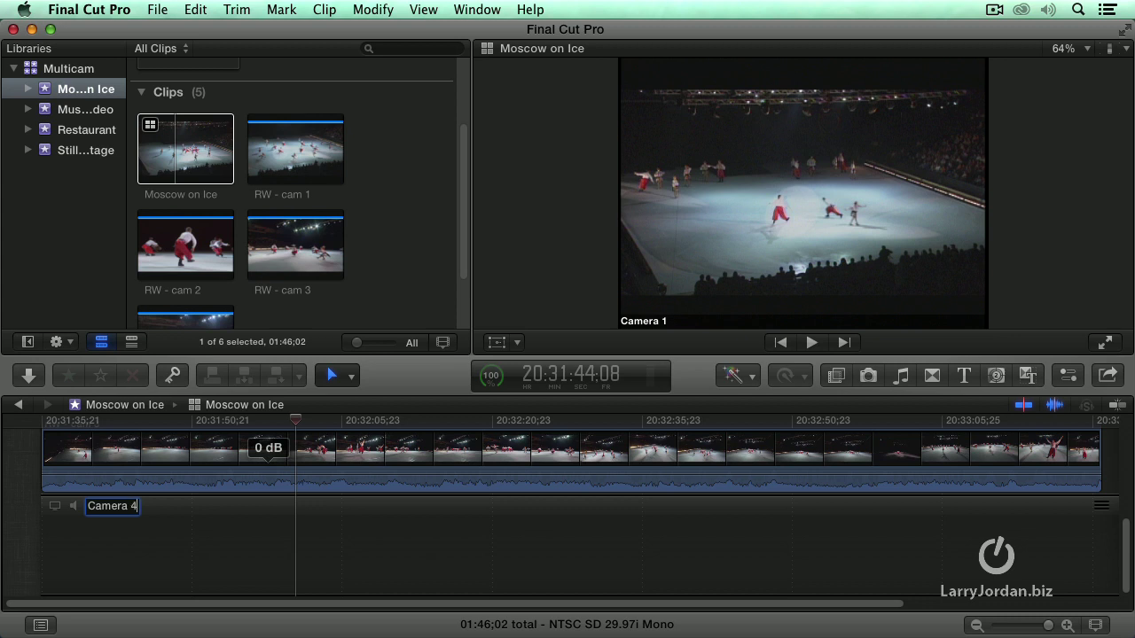
{"action": "key", "text": "Return"}
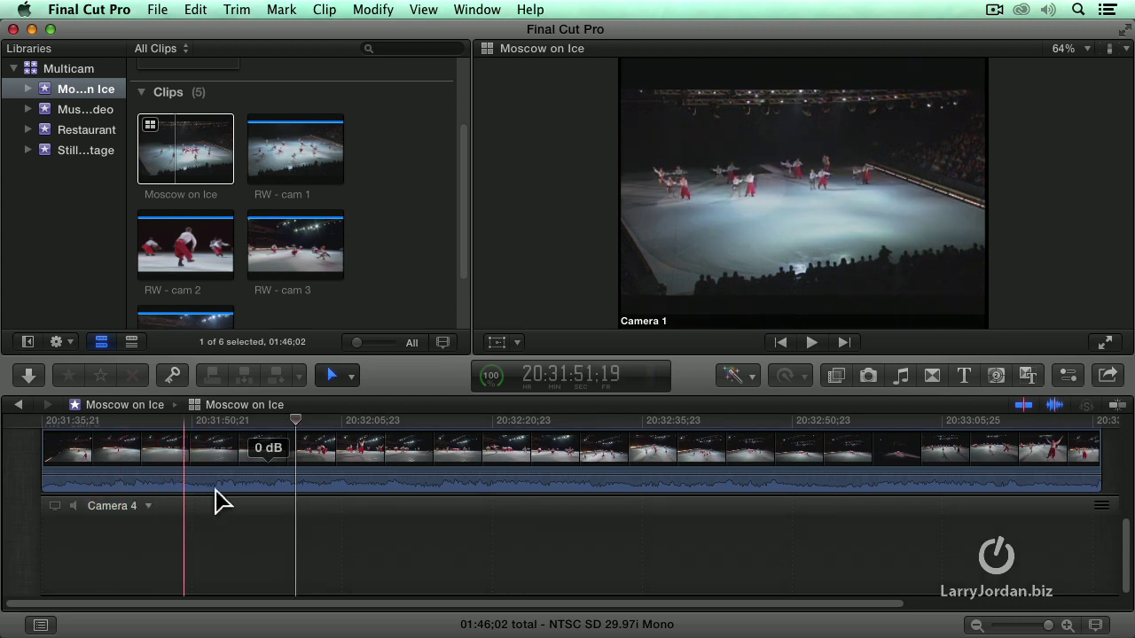
- Drag the RW - cam 4 clip from the browser into the Camera 4 angle lane
{"action": "scroll", "coordinate": [356, 202], "scroll_direction": "down", "scroll_amount": 2}
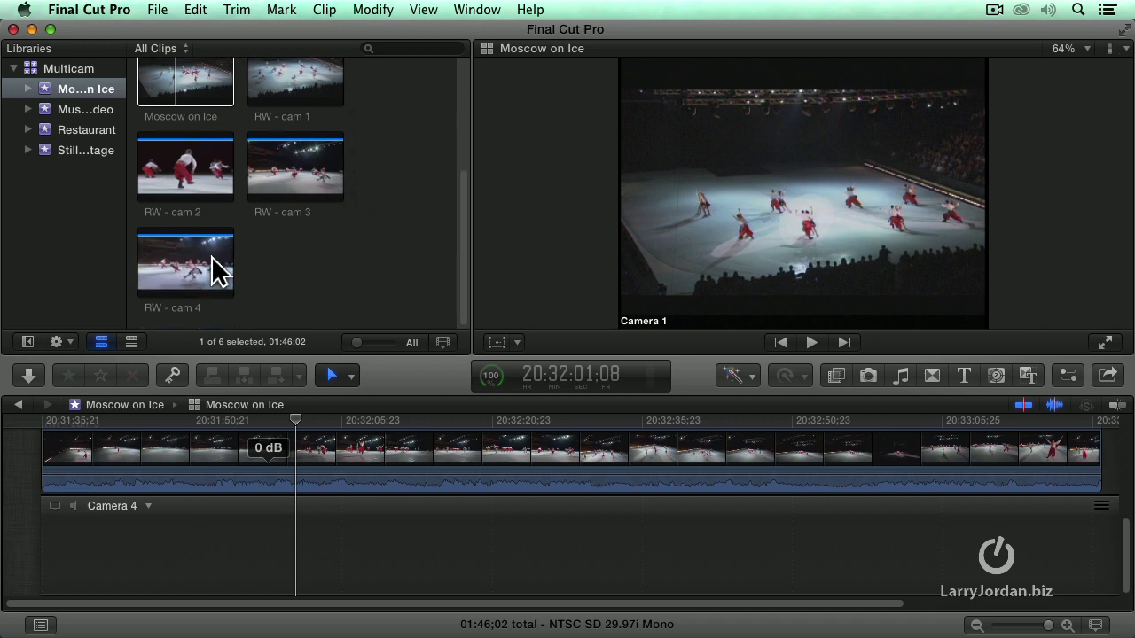
{"action": "left_click", "coordinate": [187, 256]}
{"action": "left_click_drag", "start_coordinate": [184, 260], "coordinate": [142, 559]}
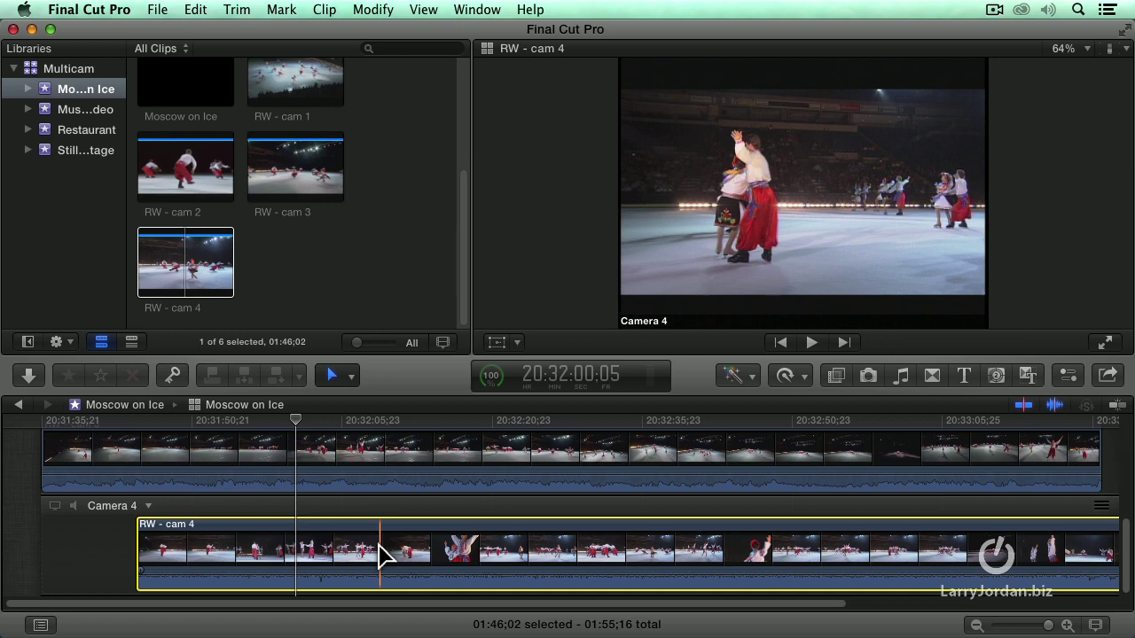
- Sync Camera 4 to the monitoring angle, aligning RW - cam 4 with Camera 1's start
{"action": "right_click", "coordinate": [147, 504]}
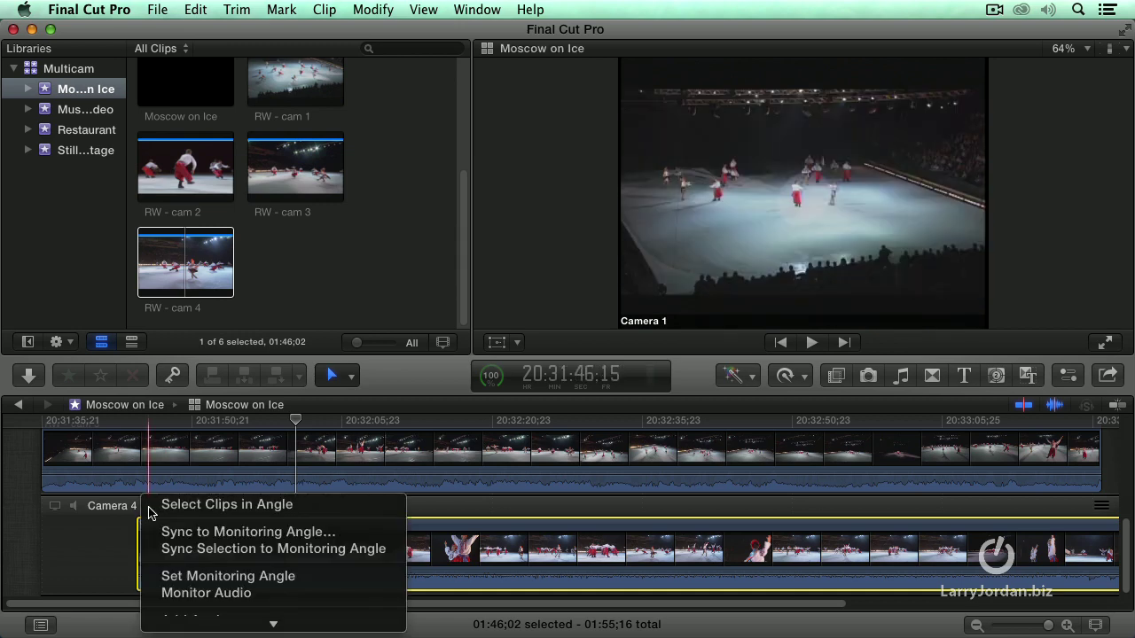
{"action": "left_click", "coordinate": [365, 532]}
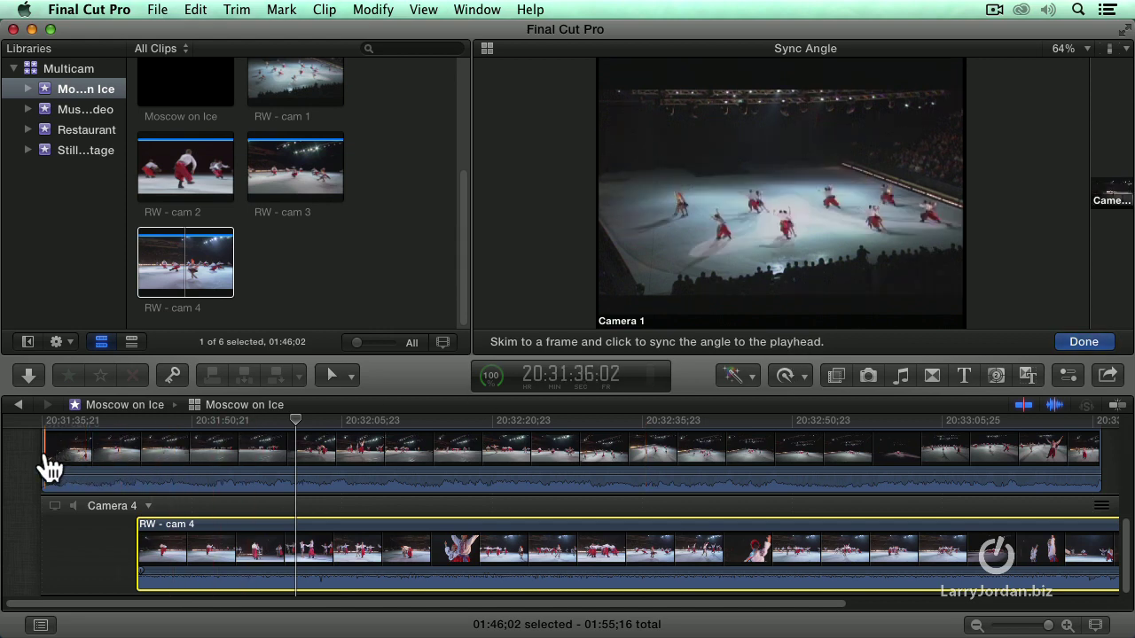
{"action": "scroll", "coordinate": [49, 468], "scroll_direction": "up", "scroll_amount": 8}
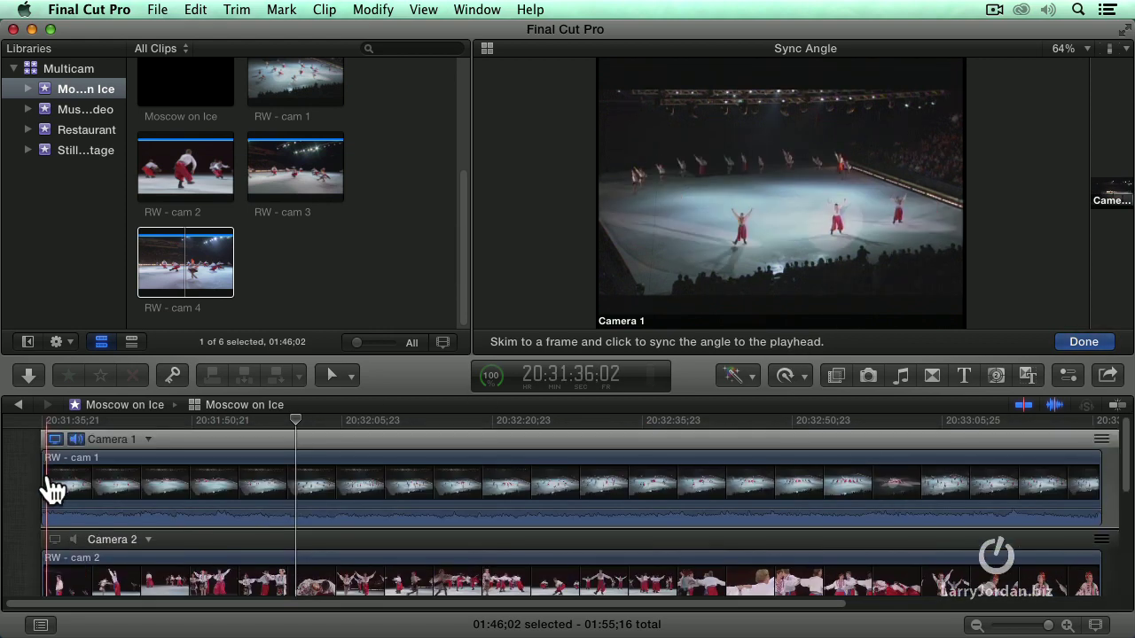
{"action": "left_click", "coordinate": [45, 487]}
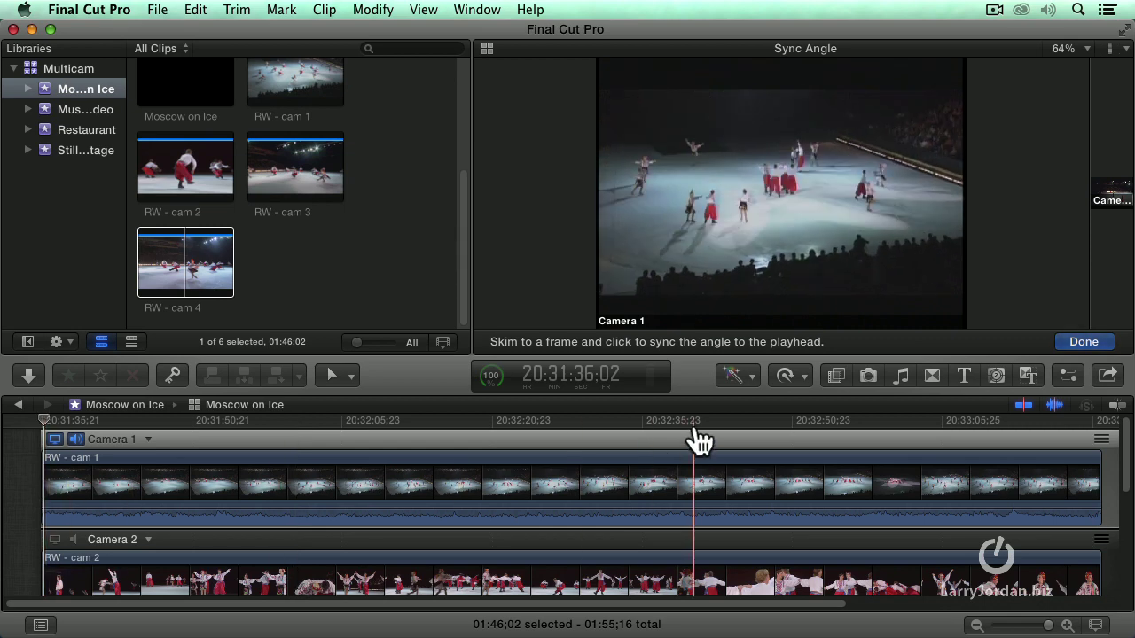
{"action": "scroll", "coordinate": [385, 537], "scroll_direction": "down", "scroll_amount": 5}
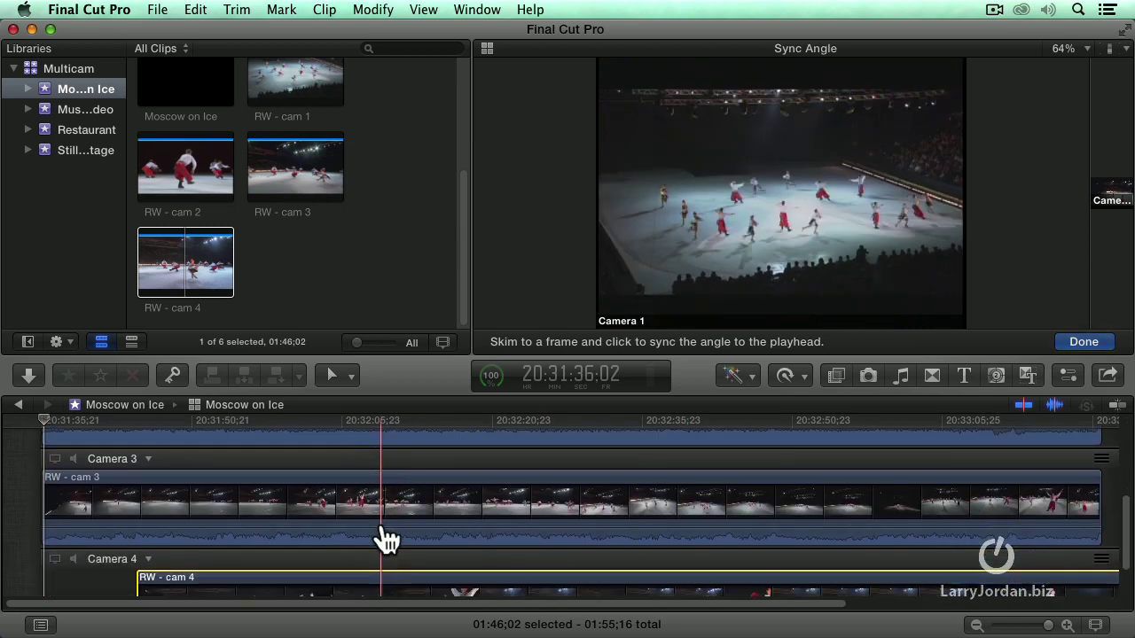
{"action": "scroll", "coordinate": [385, 537], "scroll_direction": "down", "scroll_amount": 2}
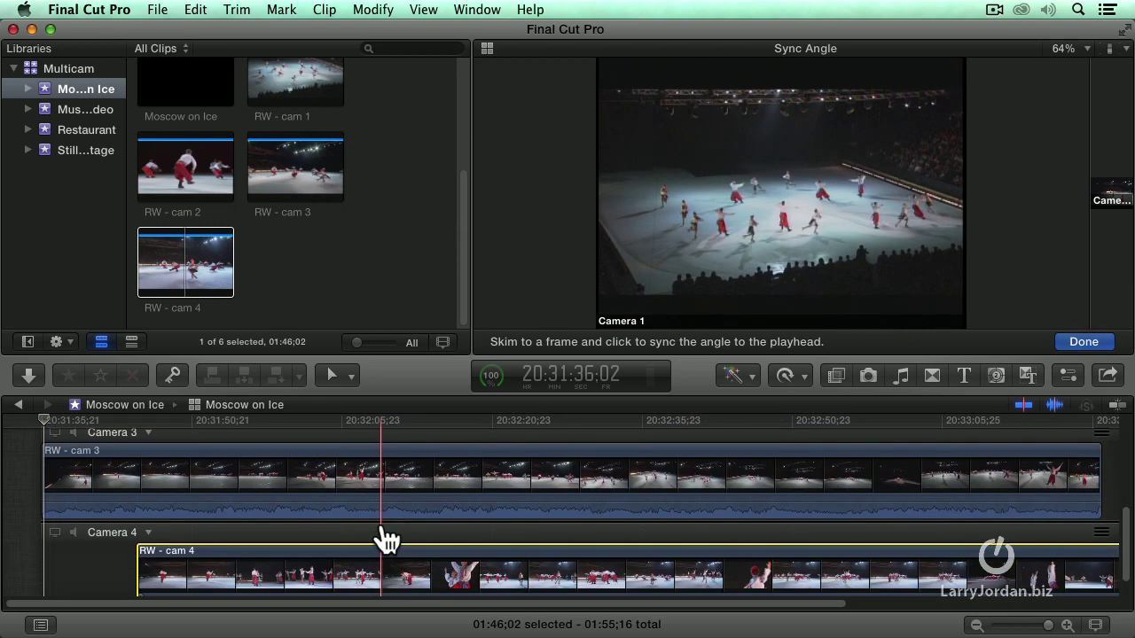
{"action": "left_click", "coordinate": [142, 576]}
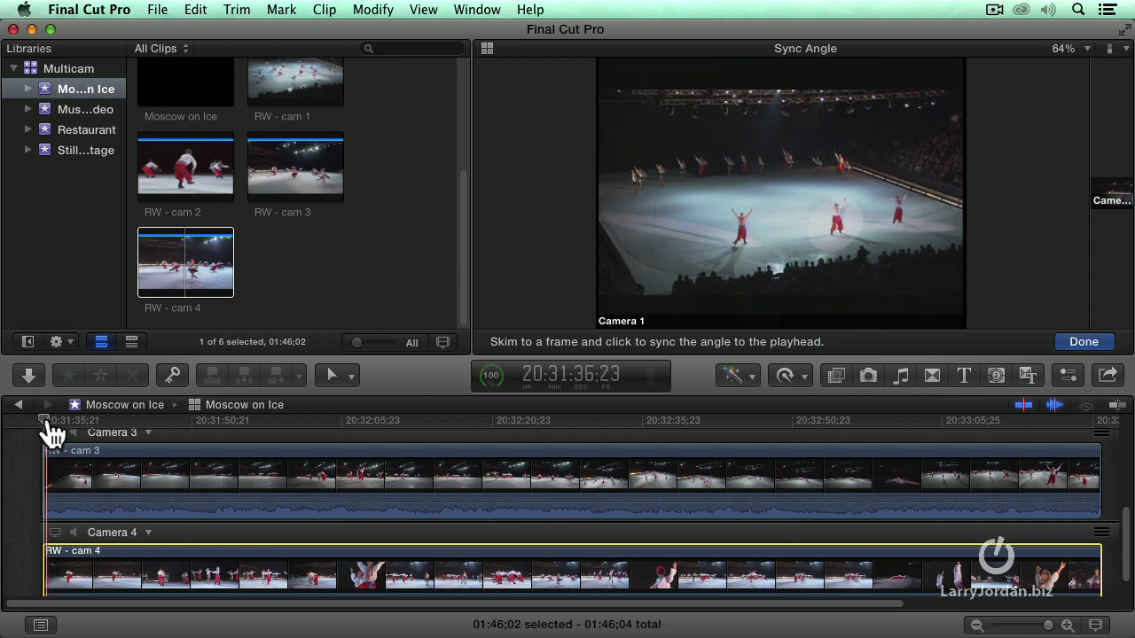
{"action": "left_click", "coordinate": [1080, 342]}
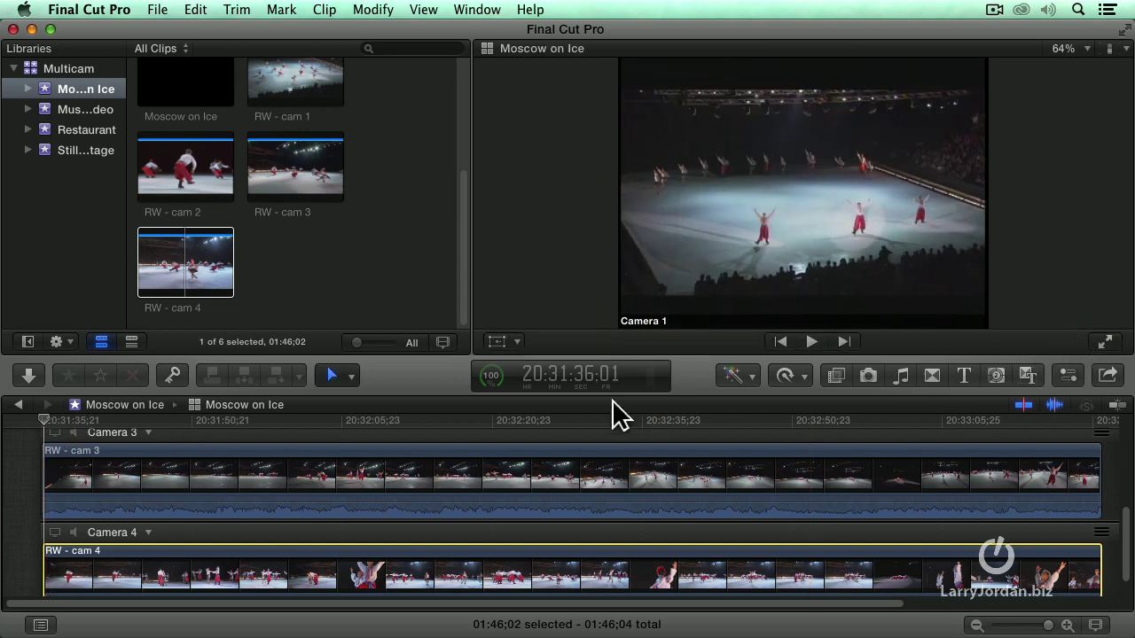
{"action": "scroll", "coordinate": [345, 529], "scroll_direction": "down", "scroll_amount": 2}
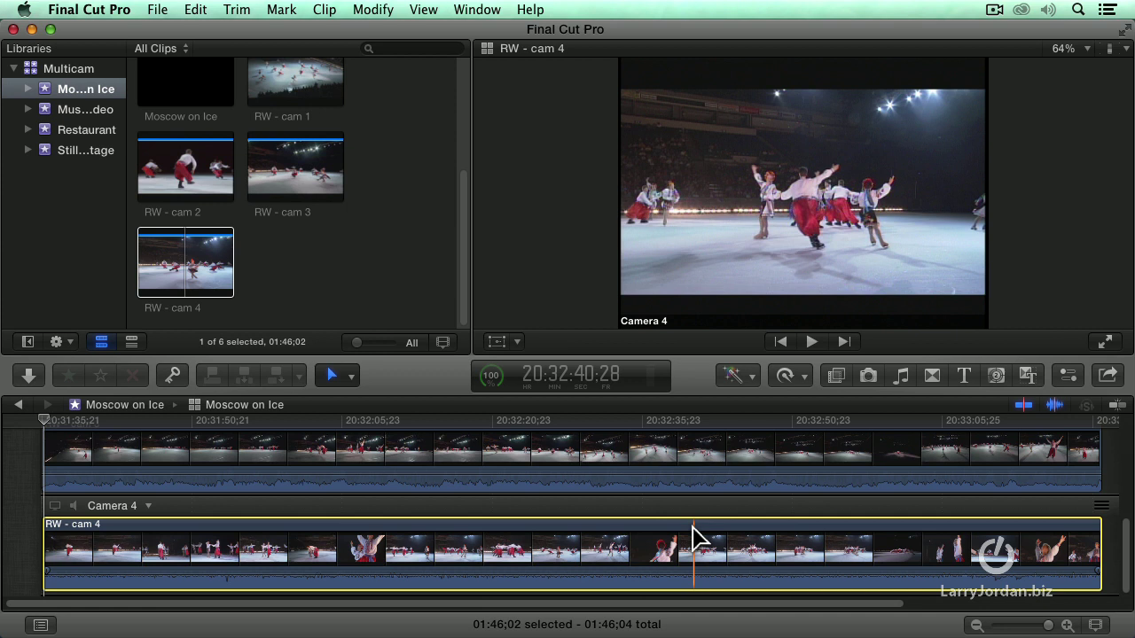
- Turn on Show Angles in the Viewer Display and move the playhead to preview a later moment
{"action": "left_click", "coordinate": [477, 9]}
{"action": "mouse_move", "coordinate": [516, 284]}
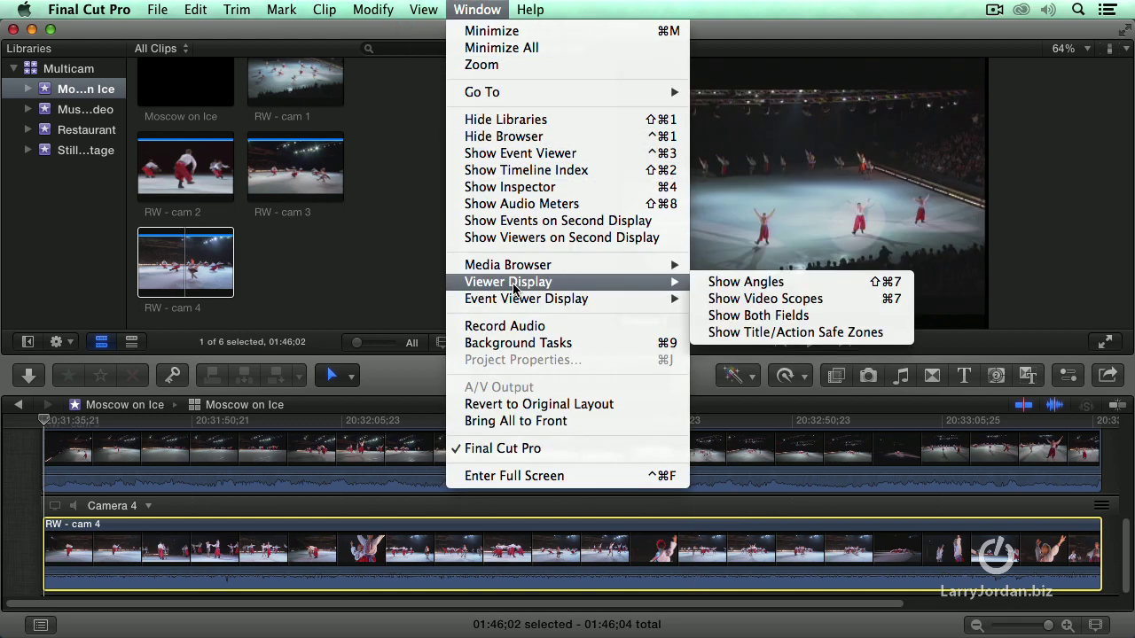
{"action": "left_click", "coordinate": [747, 284]}
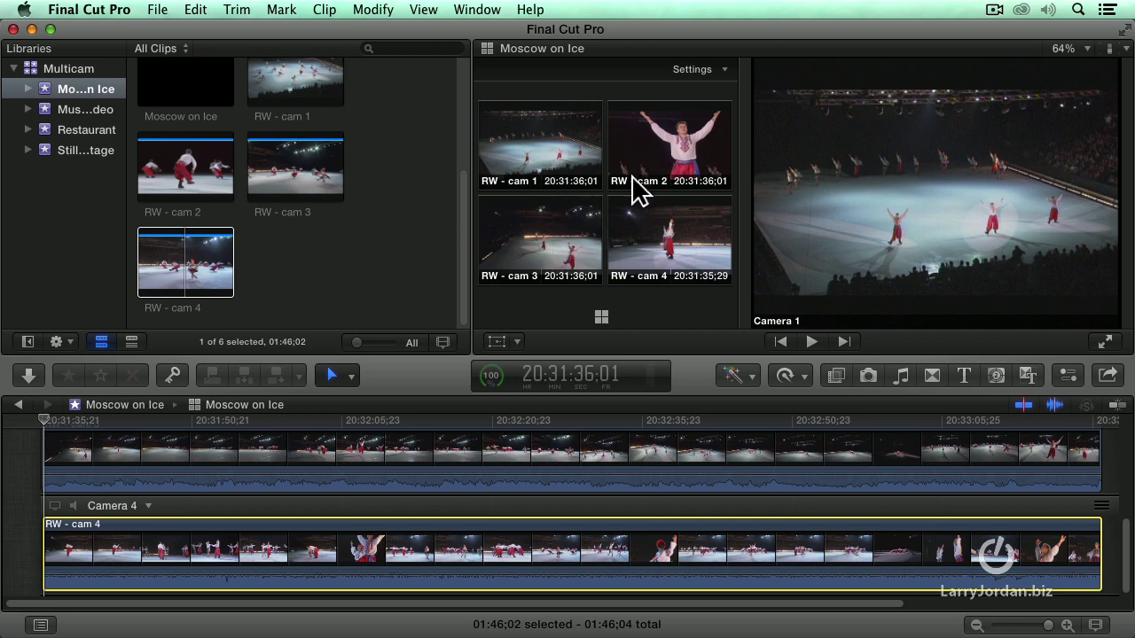
{"action": "left_click", "coordinate": [716, 420]}
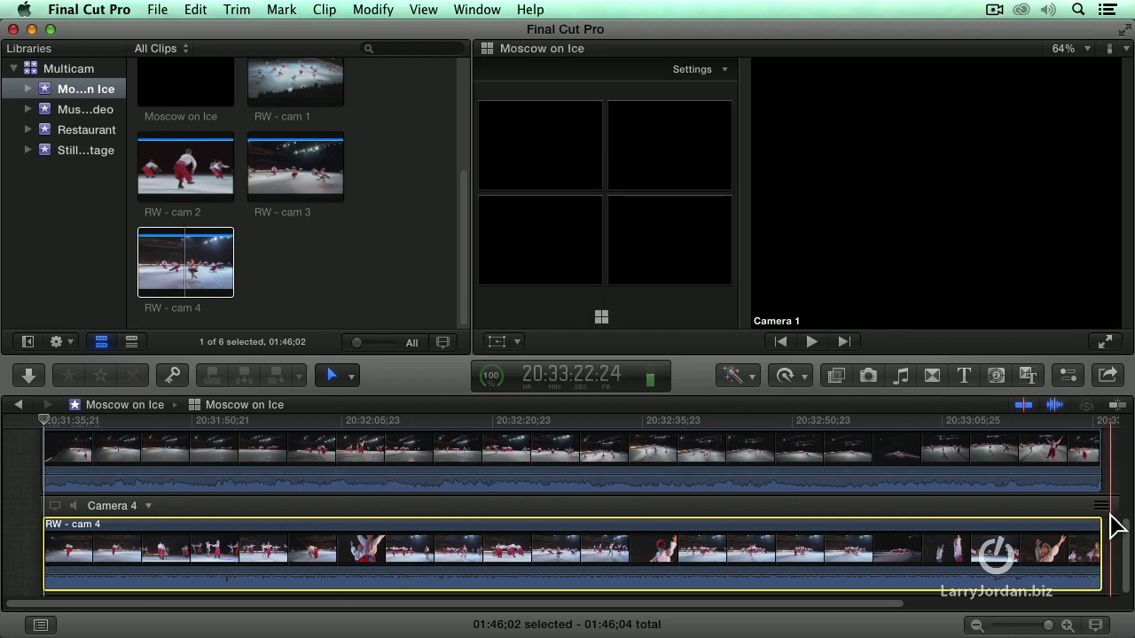
- Reorder the angles to Camera 4, Camera 1, Camera 3, Camera 2 by dragging their handles
{"action": "scroll", "coordinate": [1109, 525], "scroll_direction": "up", "scroll_amount": 3}
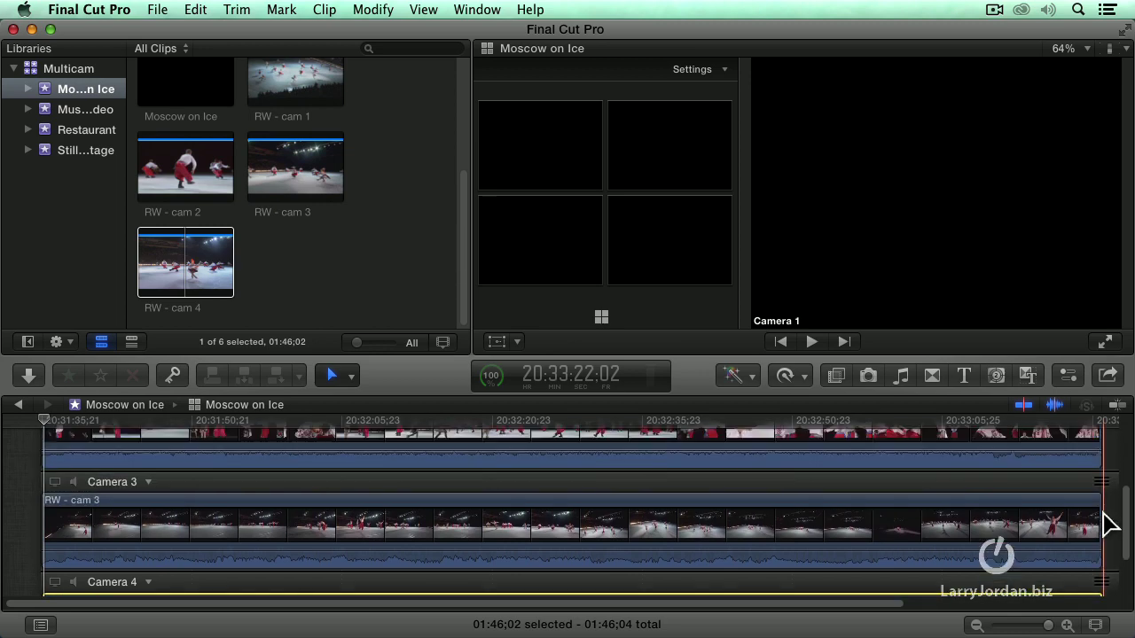
{"action": "left_click_drag", "start_coordinate": [1107, 486], "coordinate": [1094, 562]}
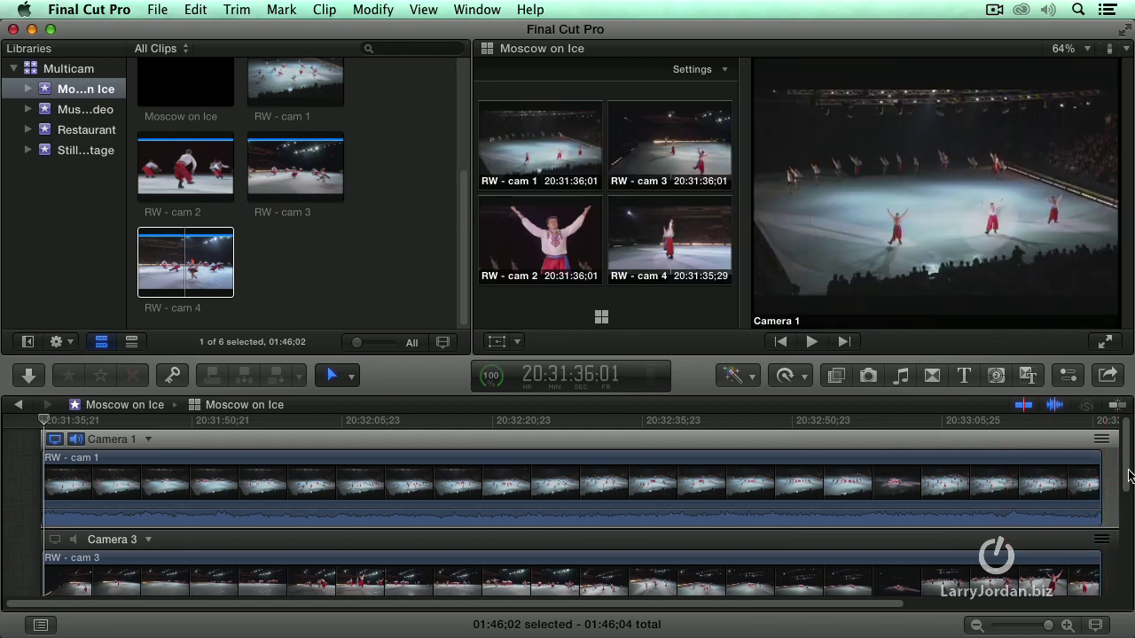
{"action": "scroll", "coordinate": [1114, 515], "scroll_direction": "down", "scroll_amount": 5}
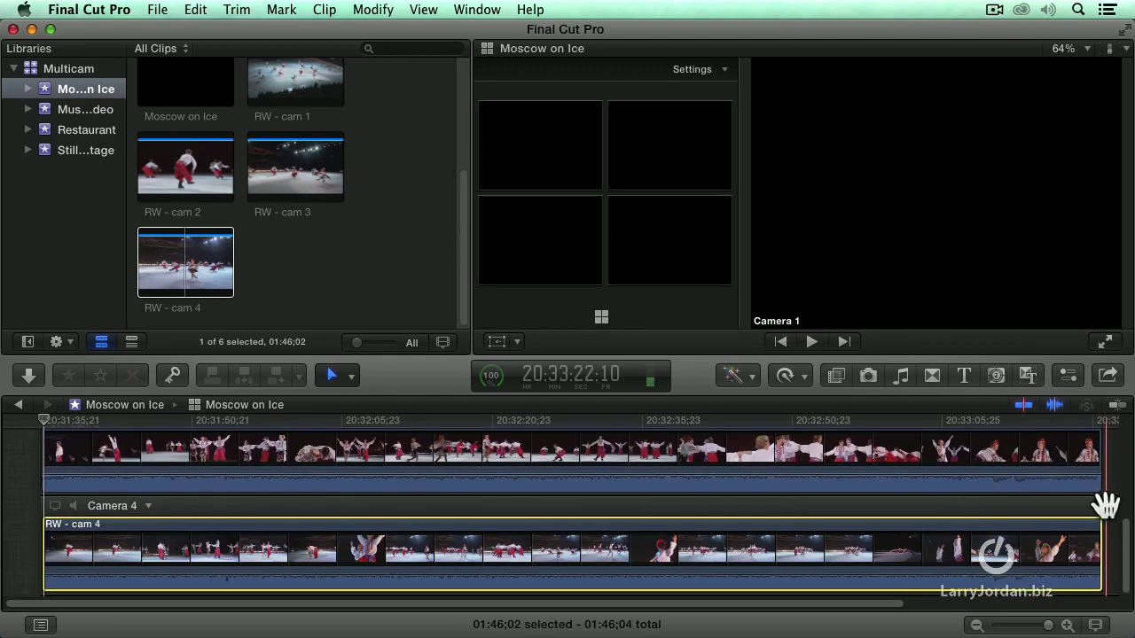
{"action": "left_click_drag", "start_coordinate": [1105, 505], "coordinate": [1118, 484]}
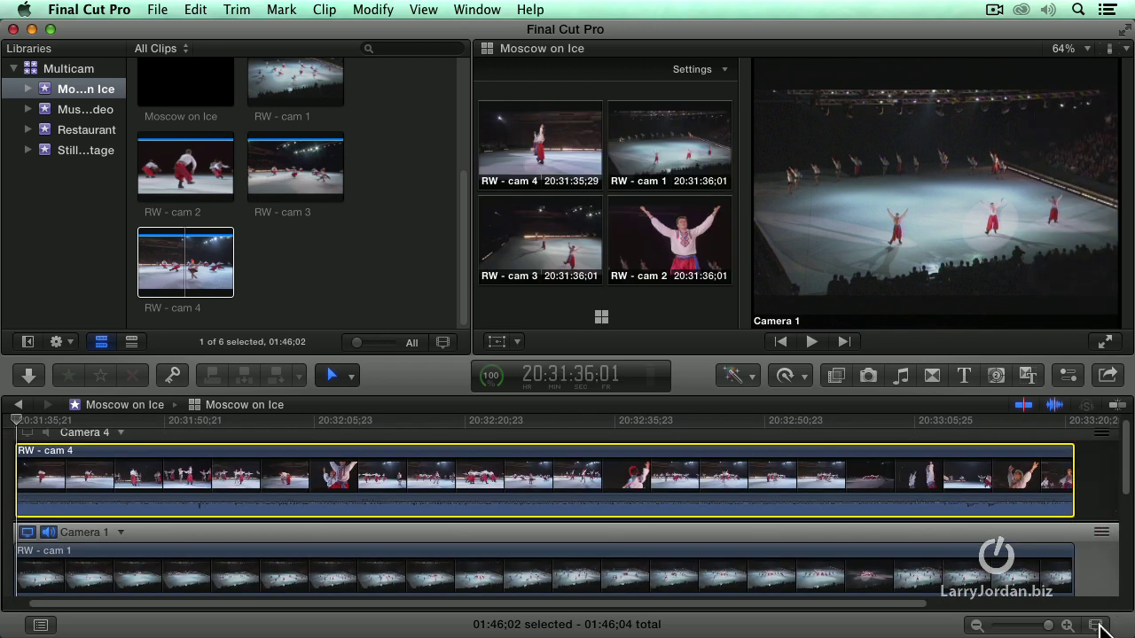
- Lower the clip height and display the angle rows as name-only bars
{"action": "left_click", "coordinate": [1096, 626]}
{"action": "left_click_drag", "start_coordinate": [1014, 543], "coordinate": [973, 539]}
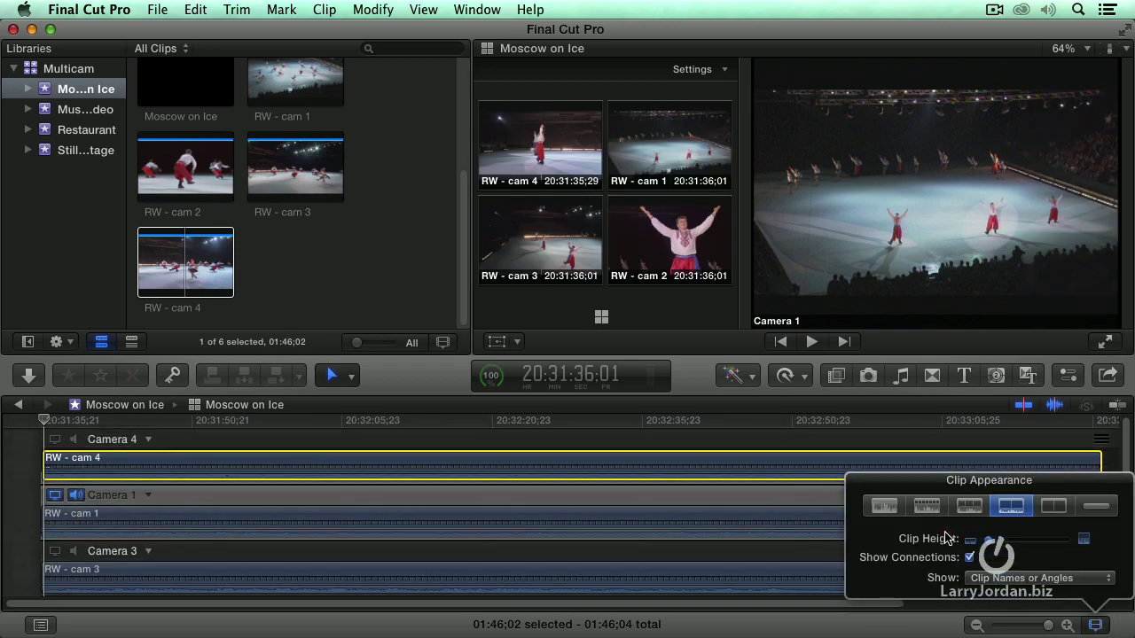
{"action": "left_click", "coordinate": [1096, 506]}
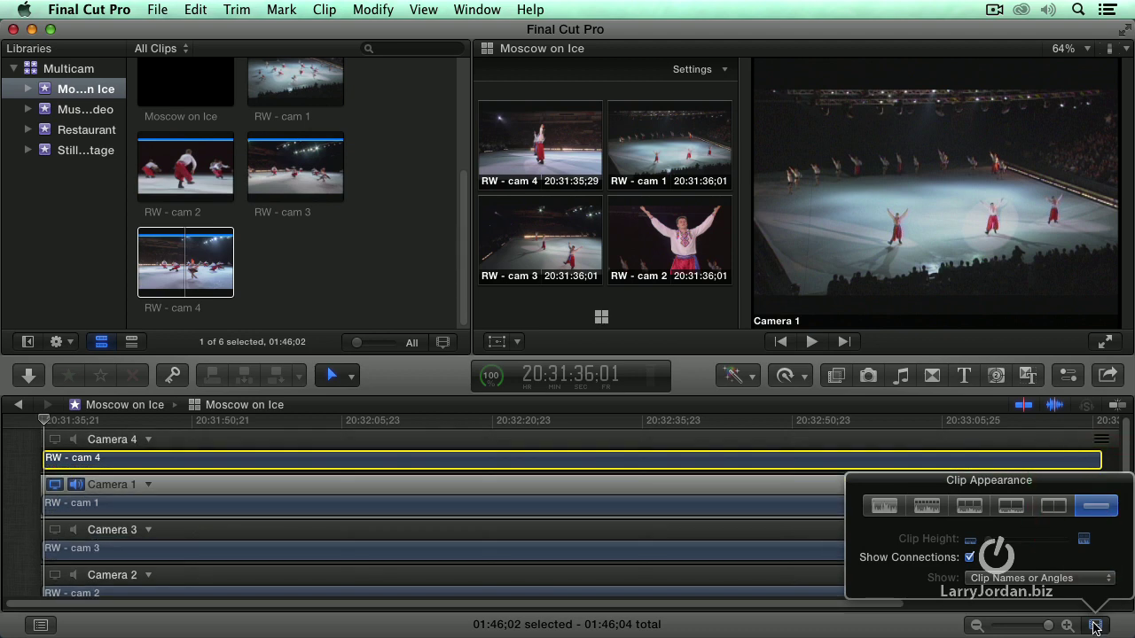
{"action": "left_click", "coordinate": [1097, 626]}
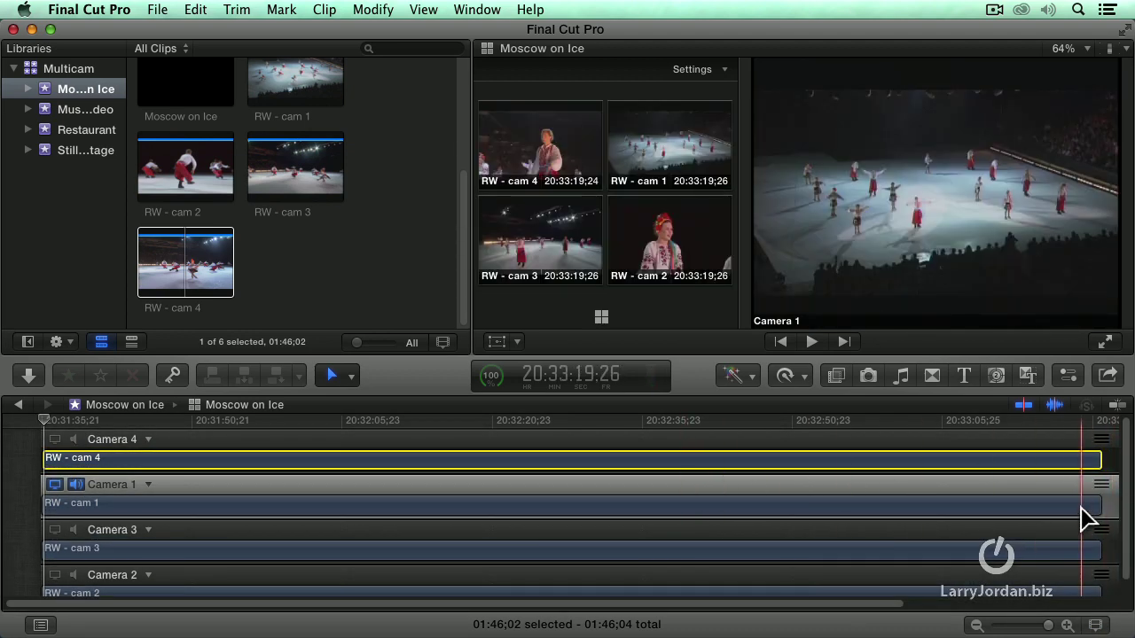
- Drag the angles into Camera 1–4 order and set the playhead to 20:32:05:00
{"action": "scroll", "coordinate": [1094, 456], "scroll_direction": "right", "scroll_amount": 3}
{"action": "left_click_drag", "start_coordinate": [1100, 456], "coordinate": [1115, 553]}
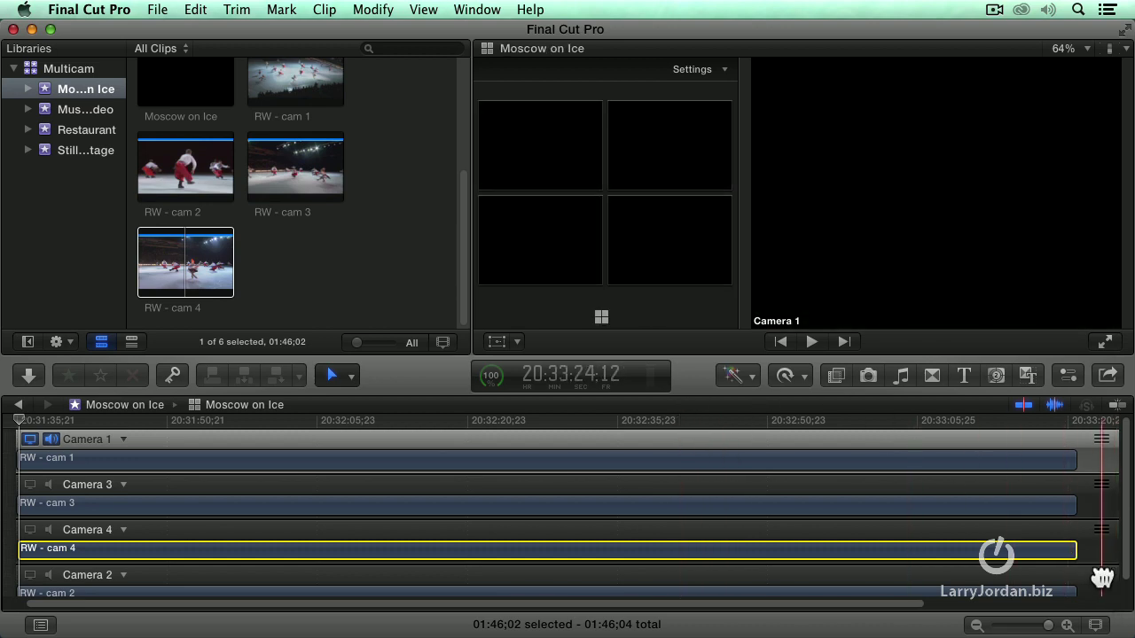
{"action": "left_click_drag", "start_coordinate": [1099, 576], "coordinate": [1107, 435]}
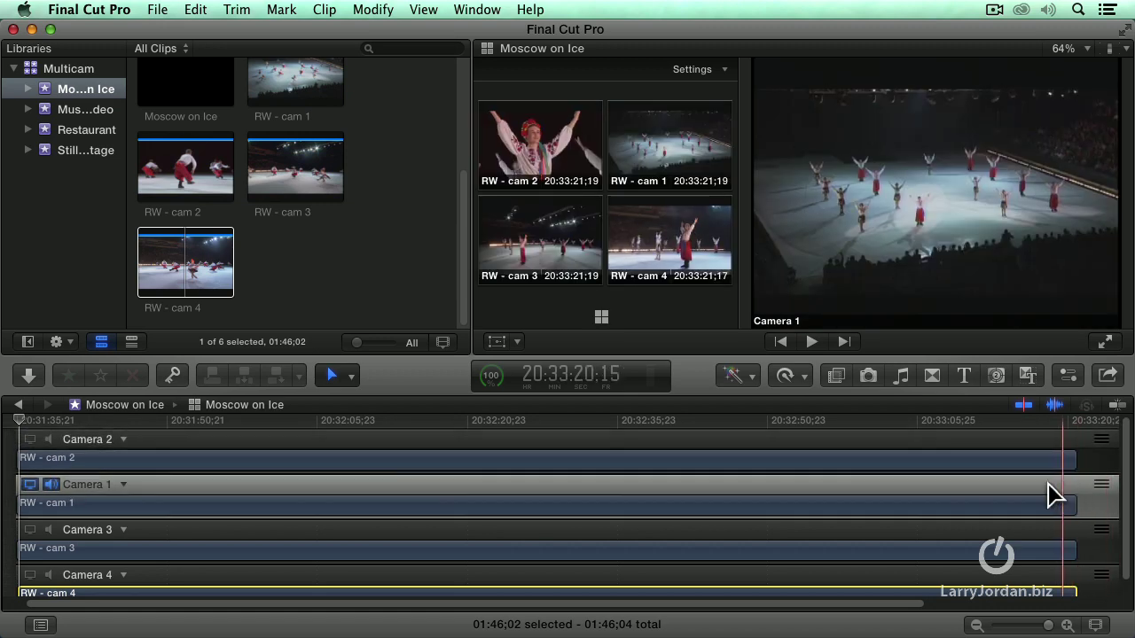
{"action": "left_click", "coordinate": [454, 421]}
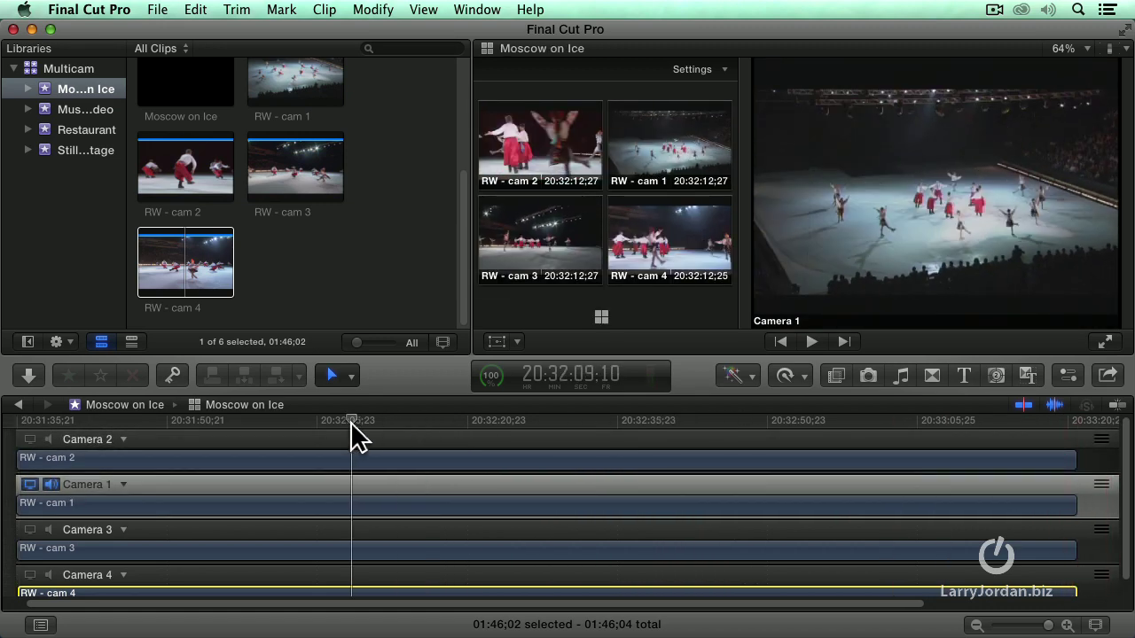
{"action": "left_click", "coordinate": [443, 436]}
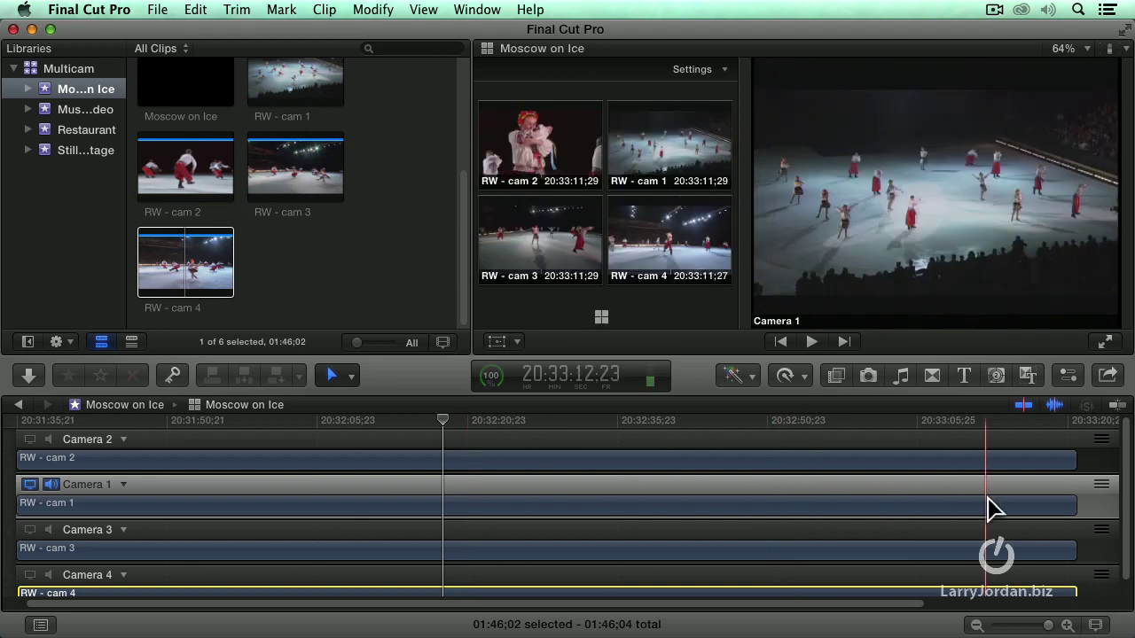
{"action": "left_click_drag", "start_coordinate": [1095, 481], "coordinate": [1109, 436]}
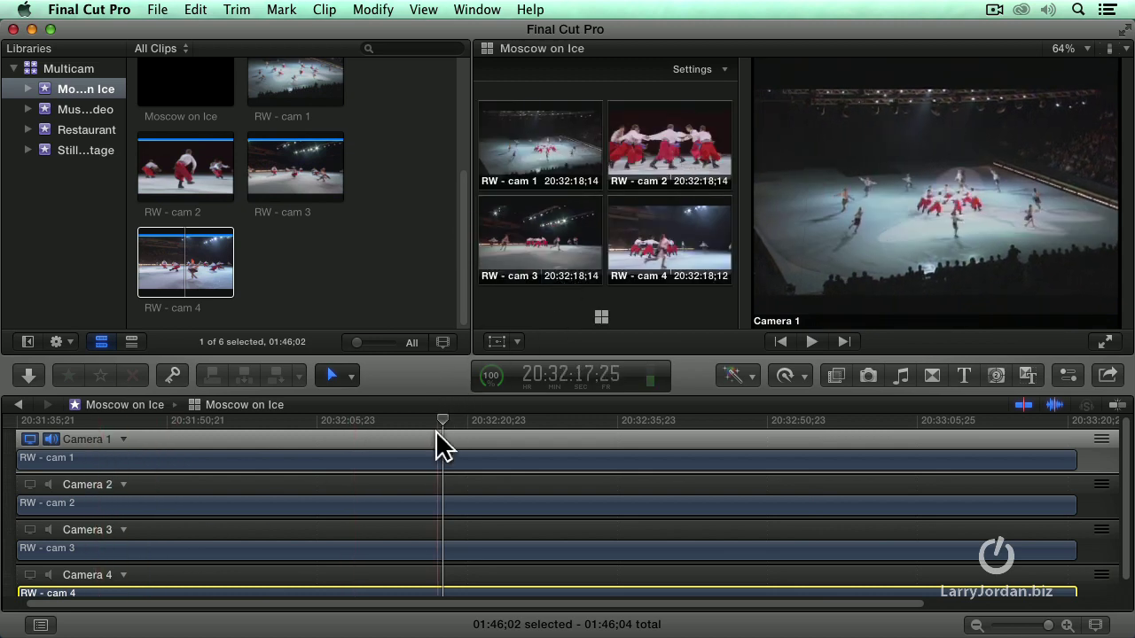
{"action": "left_click", "coordinate": [309, 422]}
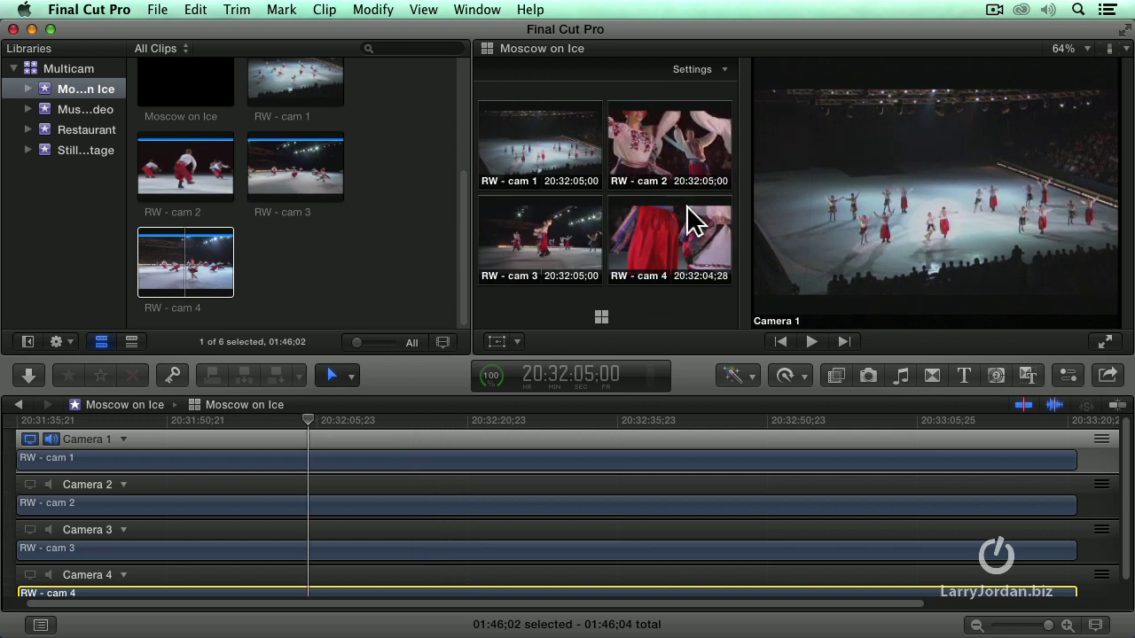